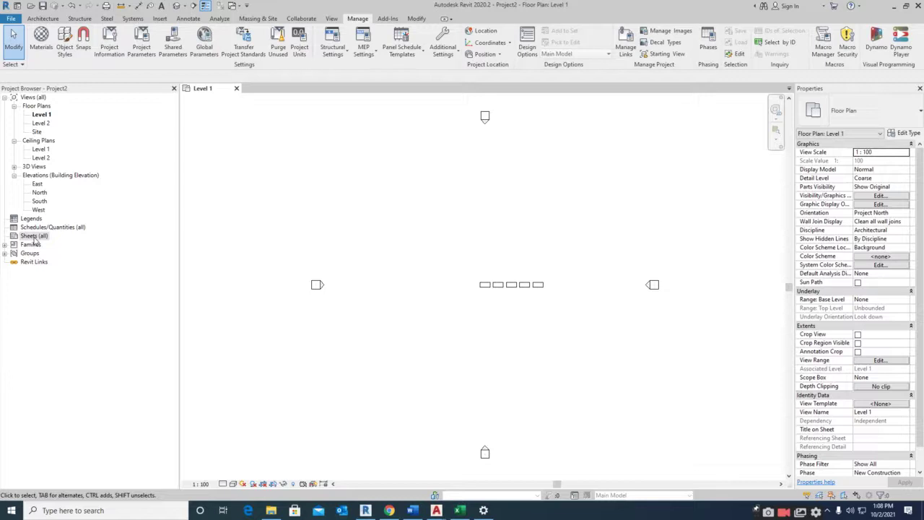
- In Revit, create a trial A102 sheet with the A0 metric title block, then delete it
right_click(34, 238)
left_click(447, 242)
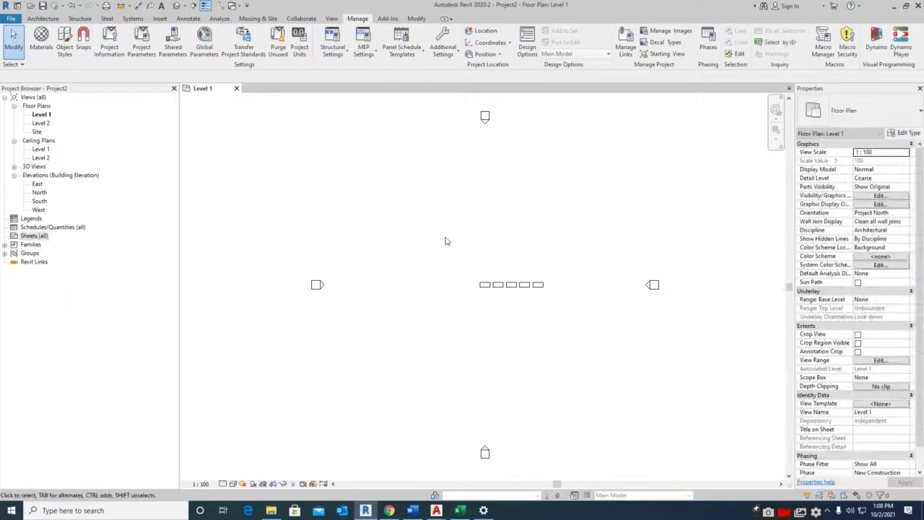
left_click(41, 238)
right_click(42, 238)
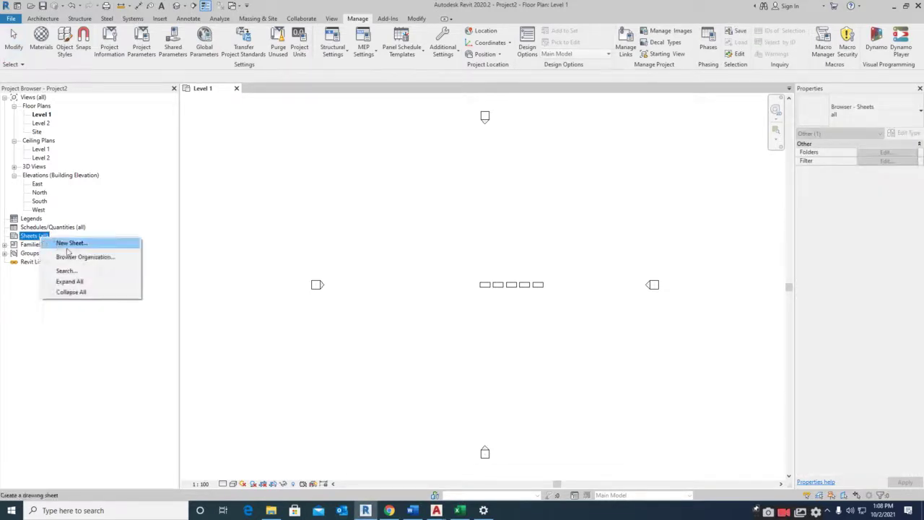
left_click(72, 243)
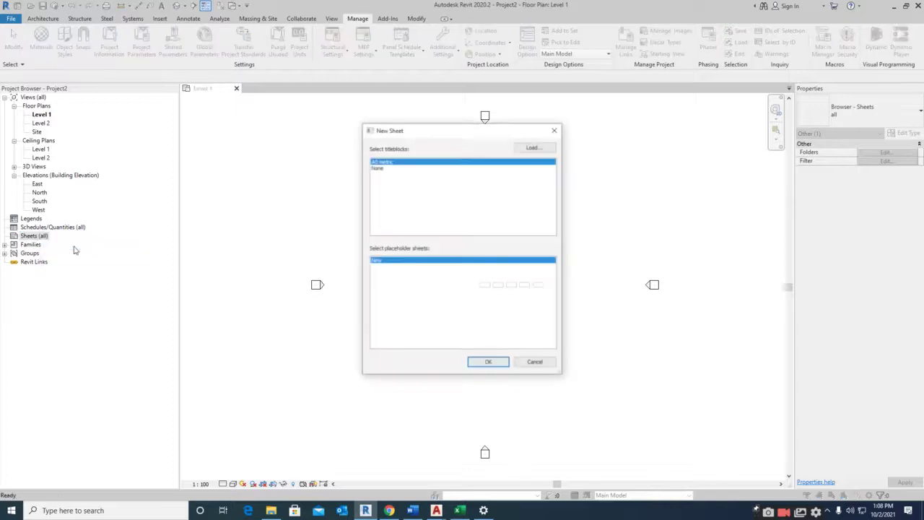
left_click(482, 368)
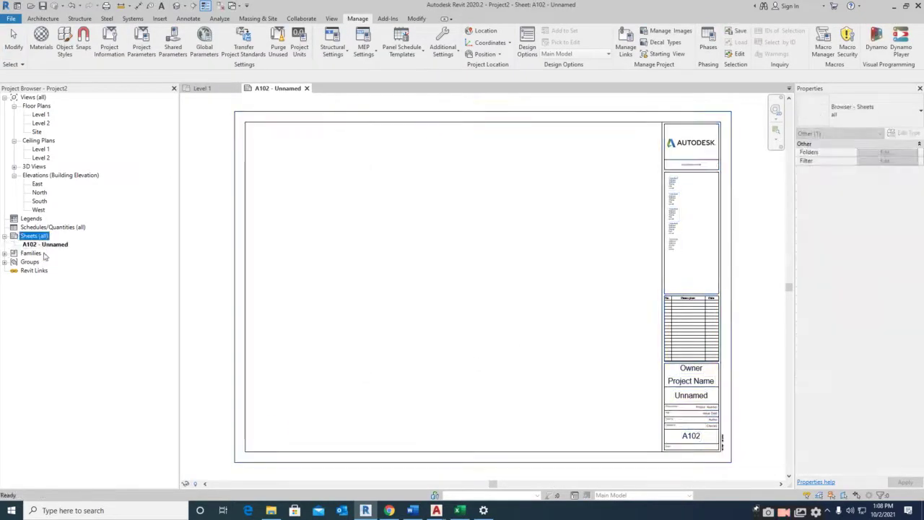
left_click(45, 245)
right_click(45, 245)
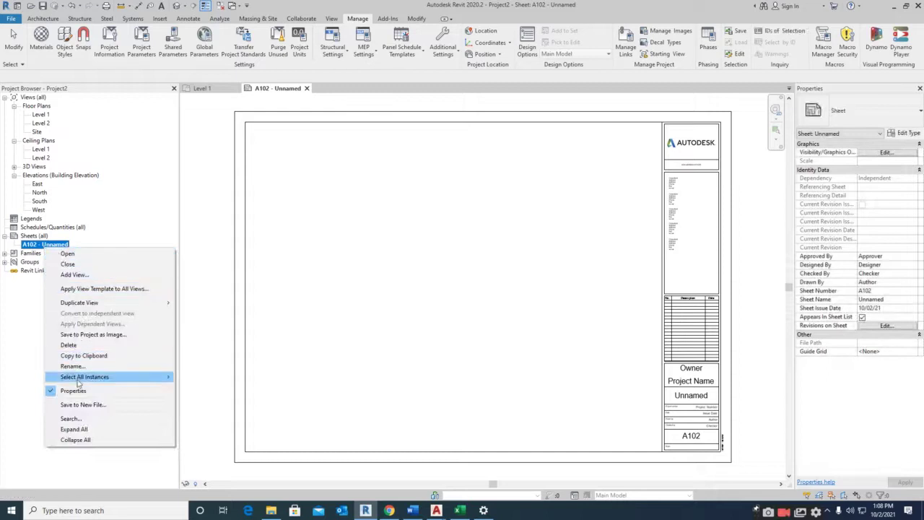
left_click(72, 345)
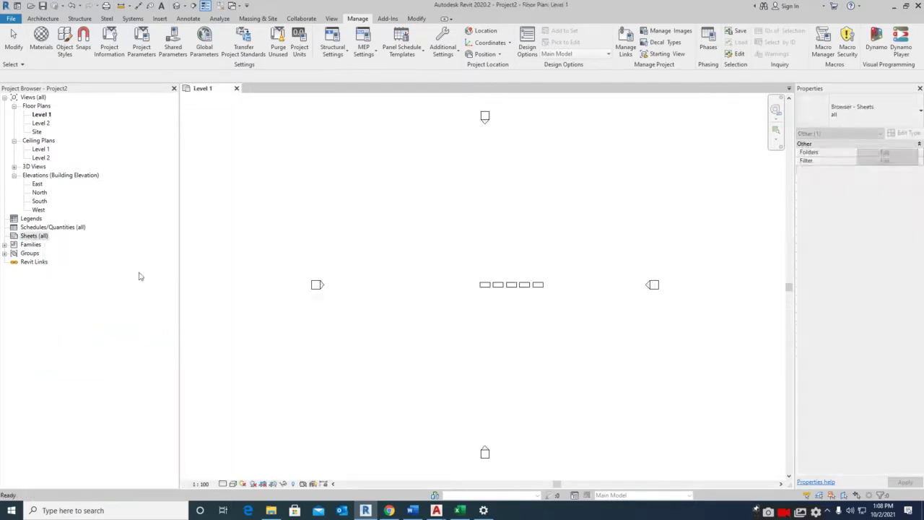
- In Excel, review the sheet numbers in column A and names in column B of REGISTER
left_click(459, 510)
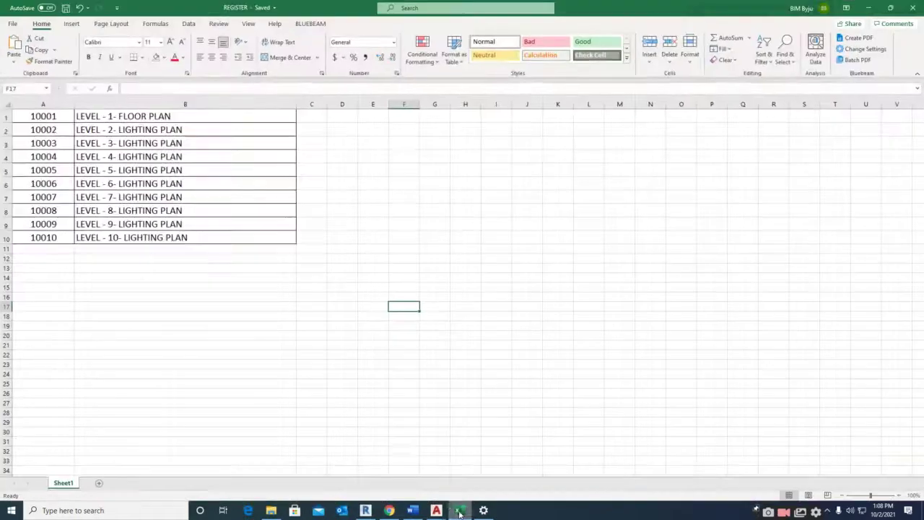
left_click(156, 285)
left_click_drag(43, 116, 43, 237)
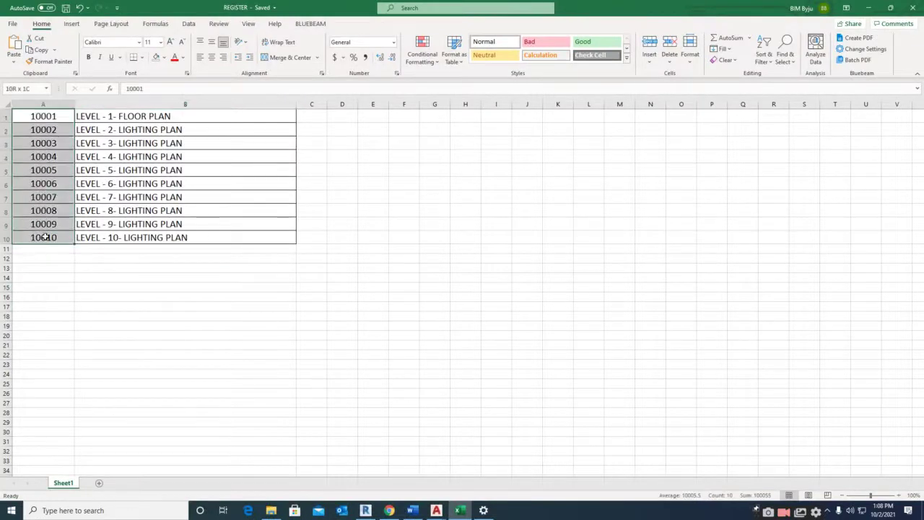
left_click_drag(82, 116, 83, 237)
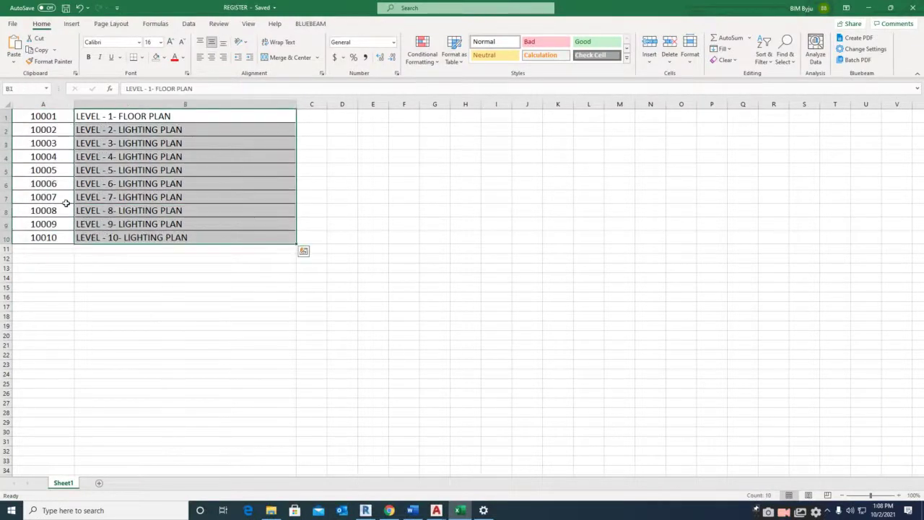
left_click_drag(50, 119, 46, 385)
left_click(145, 315)
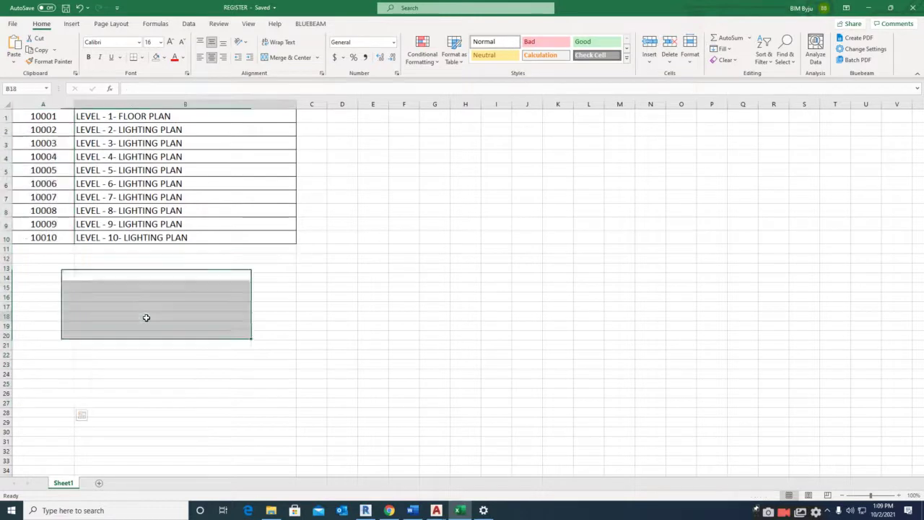
- Minimize Excel, launch Dynamo from Revit full-screen, and create a new empty graph
left_click(870, 8)
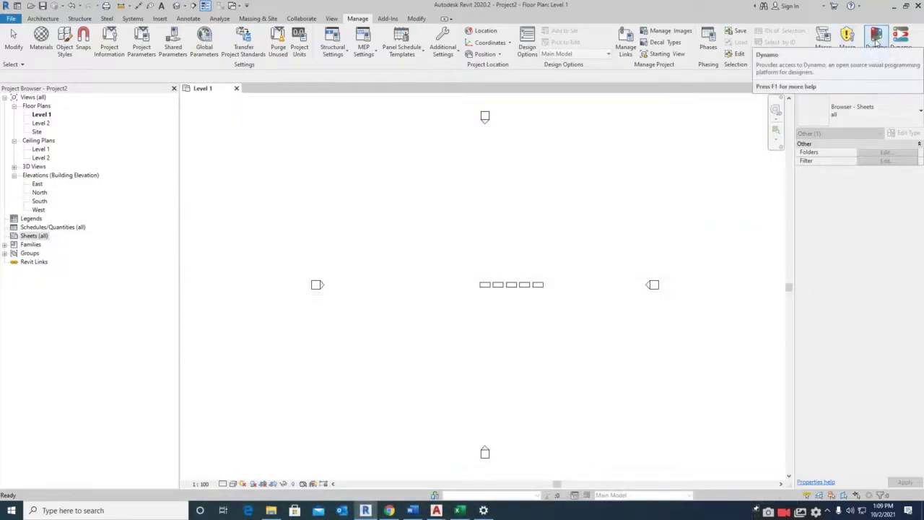
left_click(876, 40)
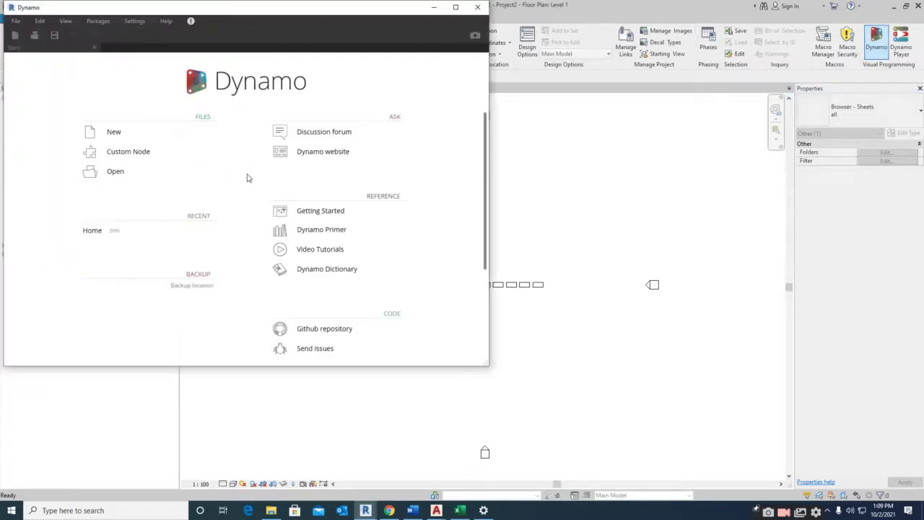
left_click(452, 9)
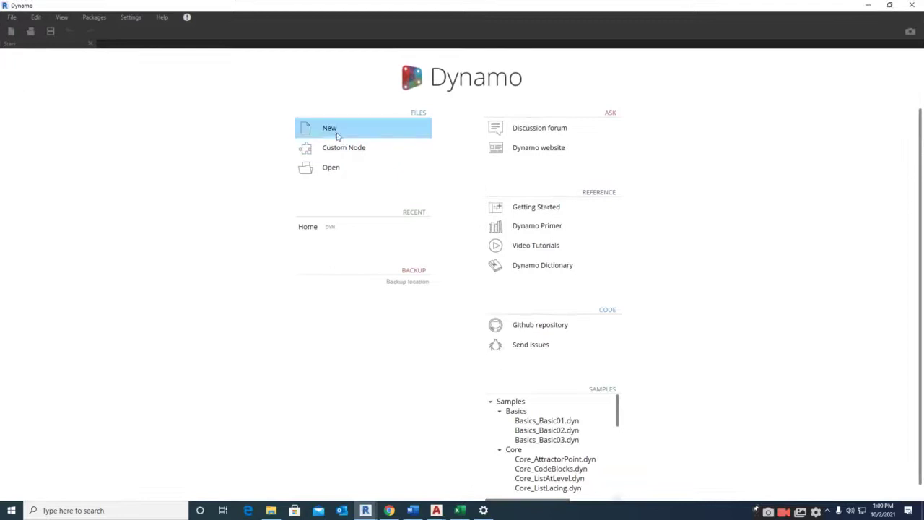
left_click(331, 130)
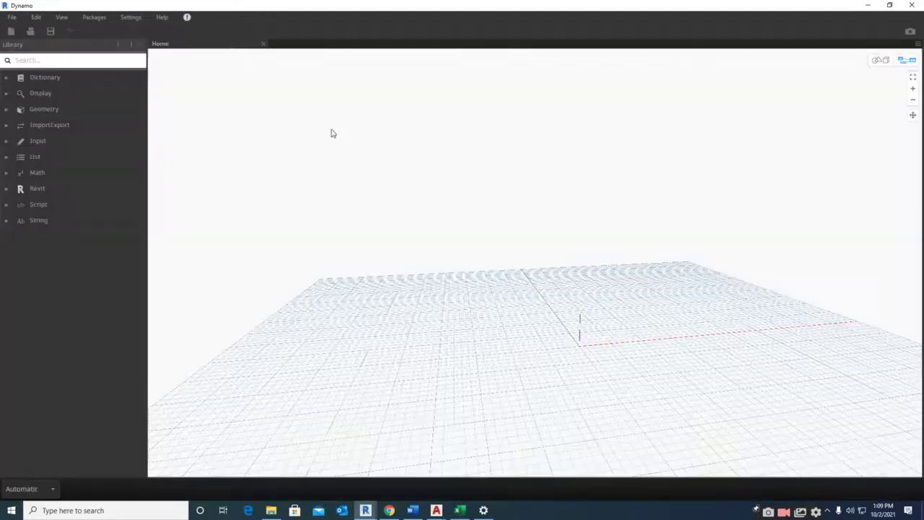
- Place a File Path node and browse it to the REGISTER.xlsx workbook
right_click(404, 184)
type("FILE")
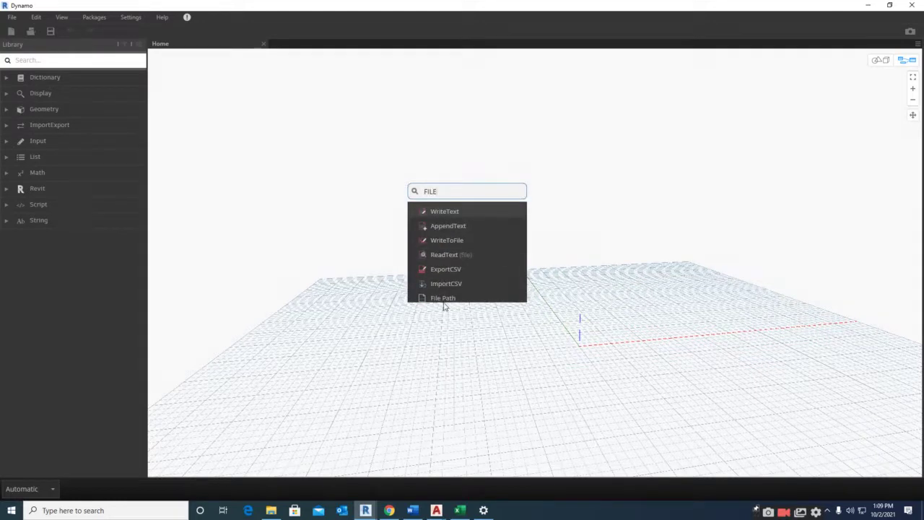
left_click(454, 298)
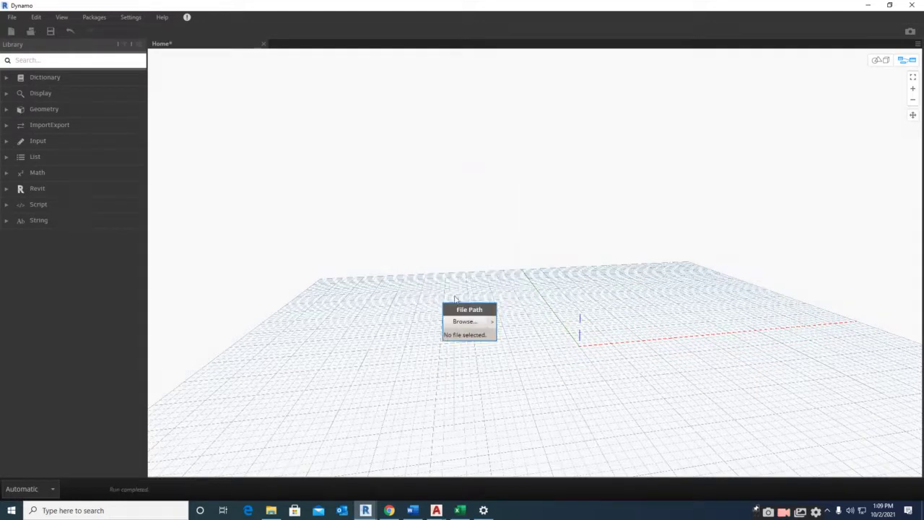
left_click_drag(477, 310, 328, 160)
left_click(317, 179)
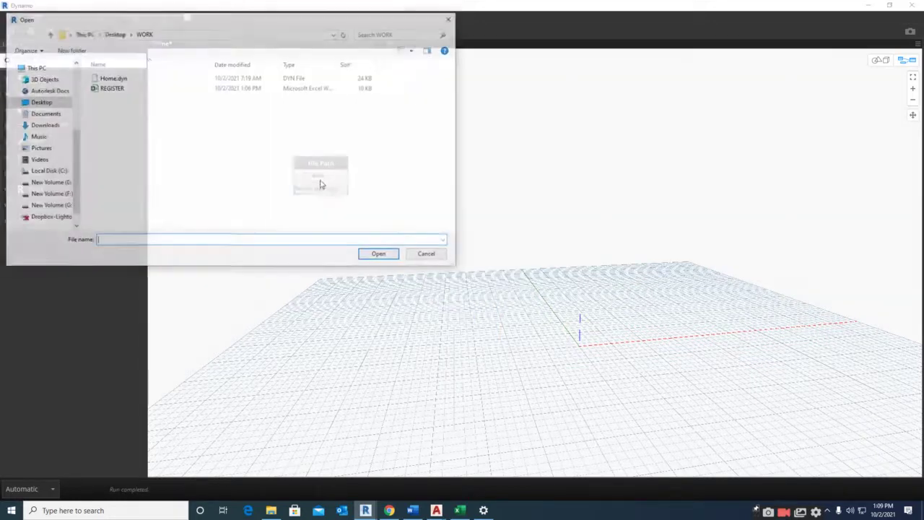
left_click(112, 88)
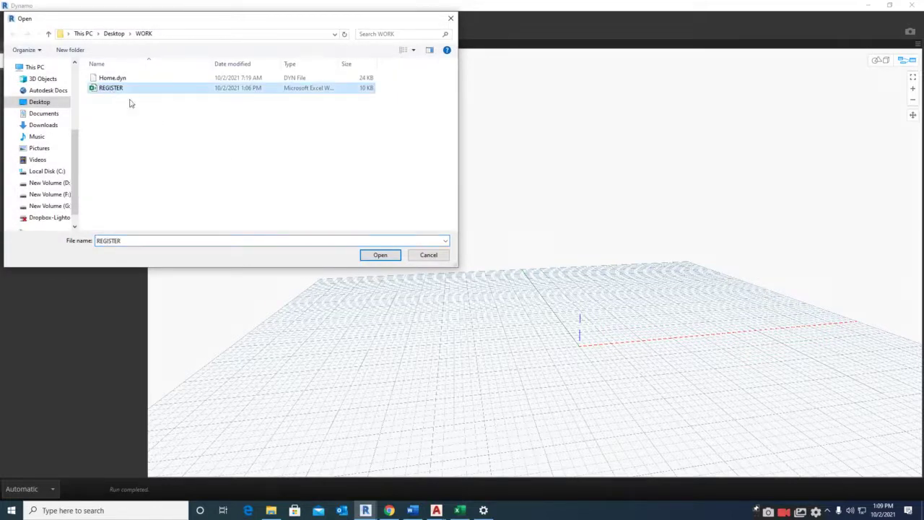
left_click(380, 256)
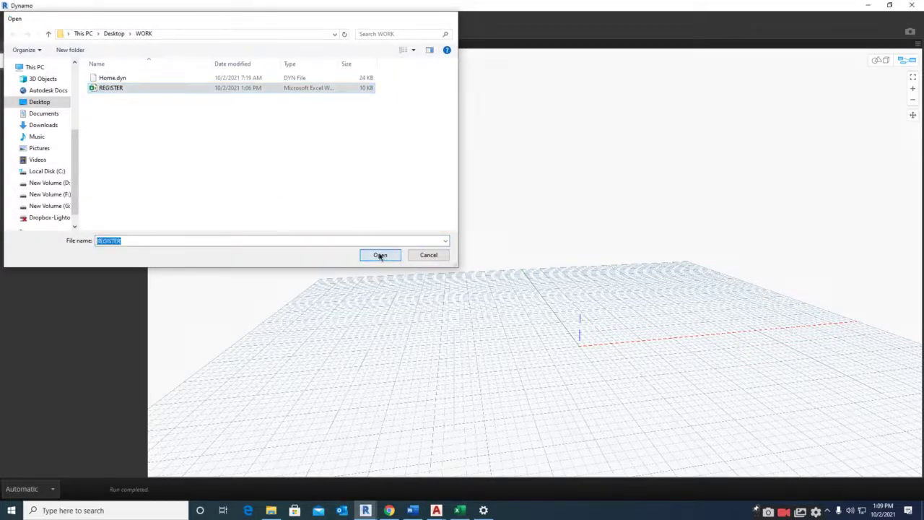
left_click_drag(365, 168, 327, 165)
- Add a File From Path node and wire File Path into its path input
right_click(425, 171)
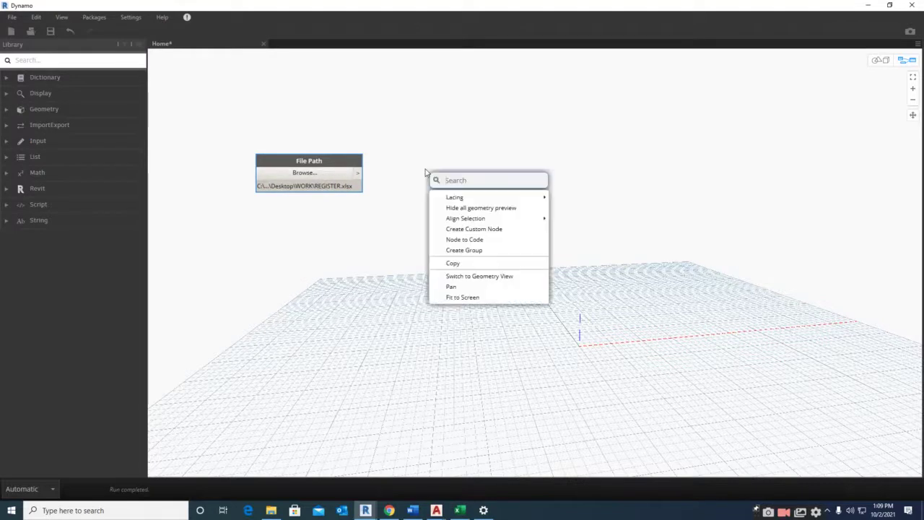
type("FILE")
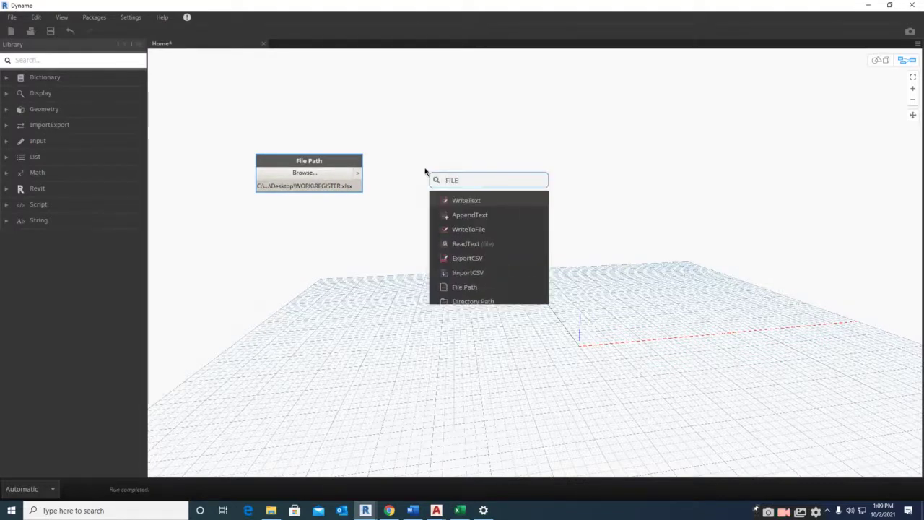
type("R")
key("BackSpace")
type("RO")
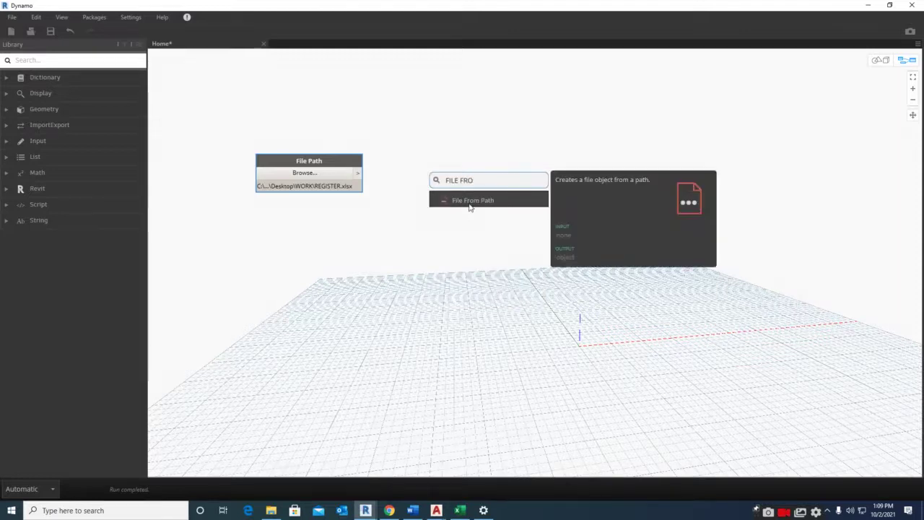
left_click(467, 202)
mouse_move(489, 219)
left_mouse_down()
mouse_move(433, 156)
mouse_move(433, 172)
left_mouse_up()
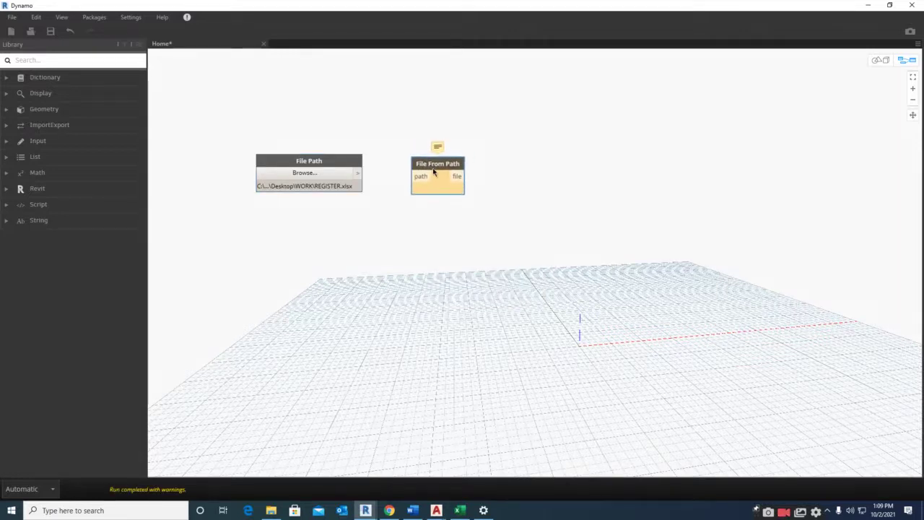
mouse_move(358, 173)
left_mouse_down()
mouse_move(424, 178)
mouse_move(431, 160)
left_mouse_up()
left_click(424, 179)
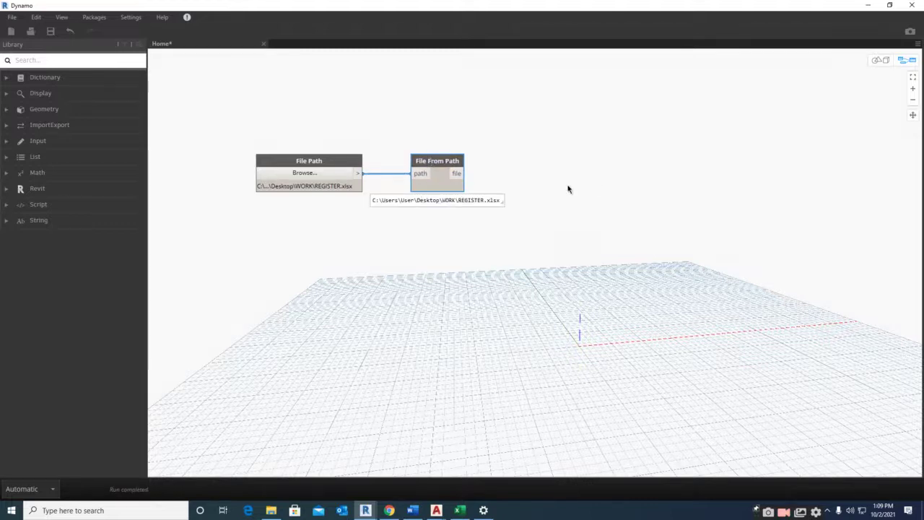
- Place a Data.ImportExcel node and wire File From Path's file output into its file input
right_click(597, 186)
type("DAT")
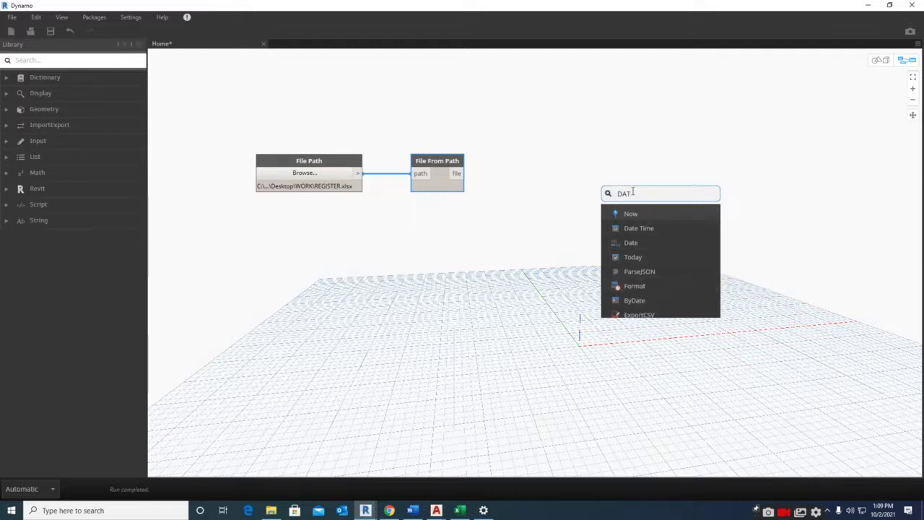
type("A")
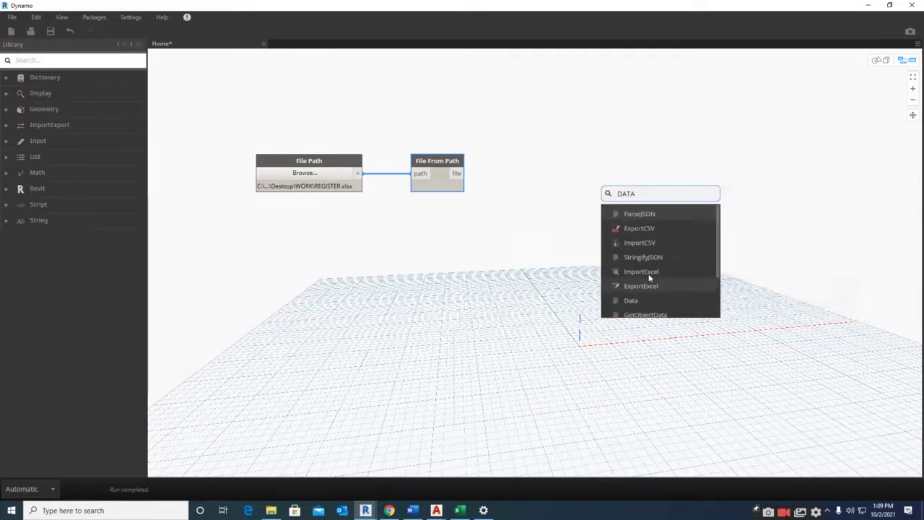
left_click(649, 272)
left_click_drag(700, 280, 574, 167)
mouse_move(456, 174)
left_mouse_down()
mouse_move(526, 176)
mouse_move(536, 161)
left_mouse_up()
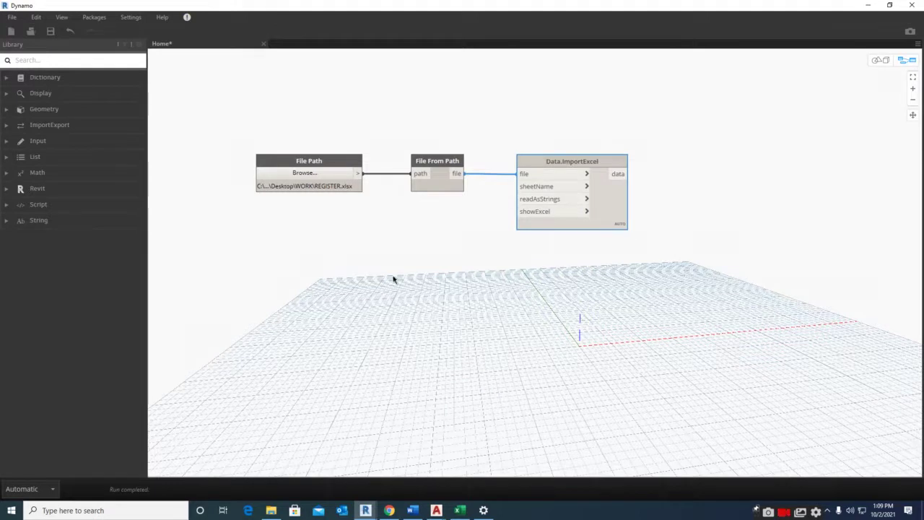
right_click(442, 244)
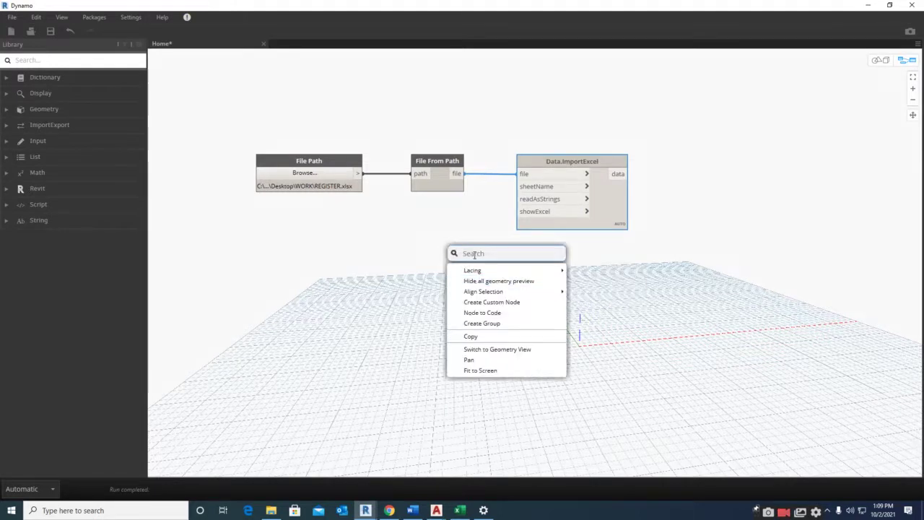
left_click(410, 233)
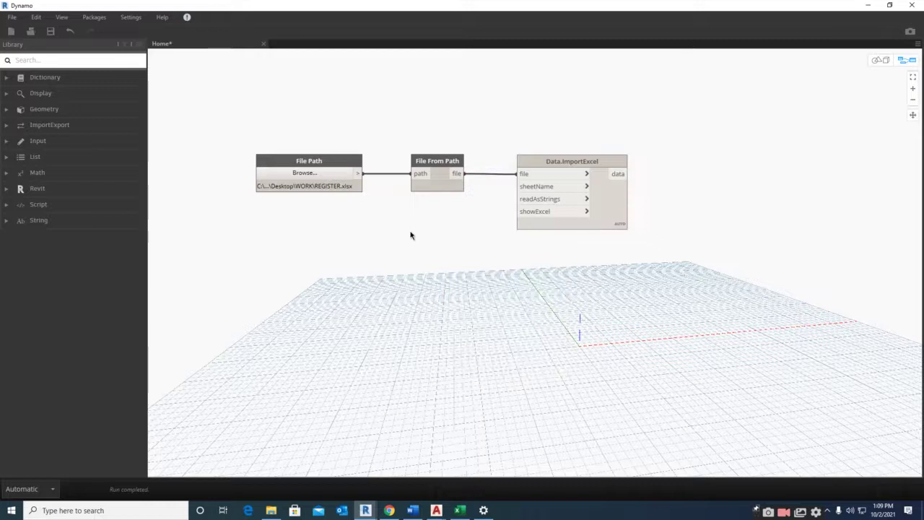
- Add a String node and a Boolean node below File From Path
right_click(411, 234)
type("sTR")
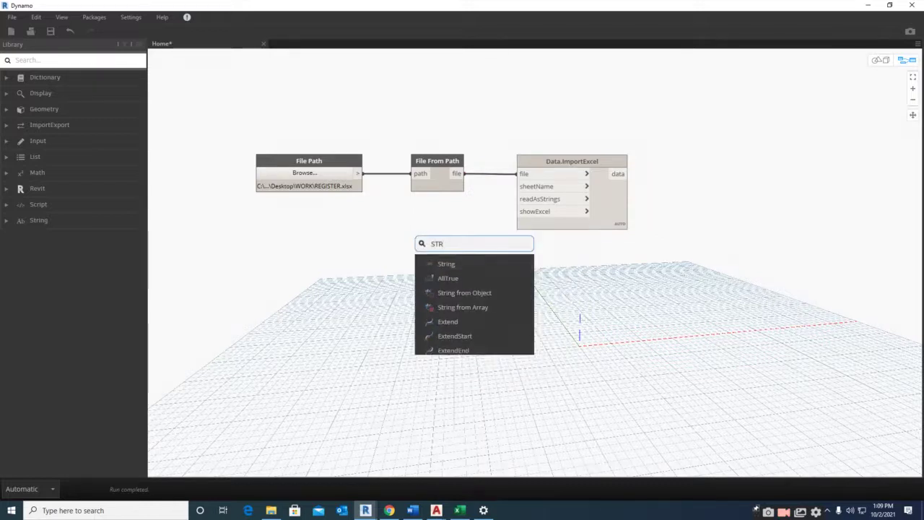
type("IP")
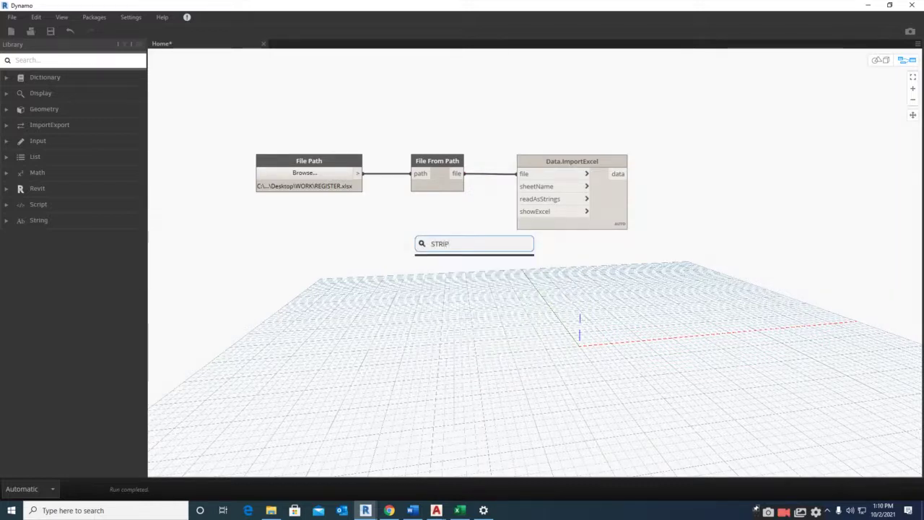
key("BackSpace")
key("BackSpace")
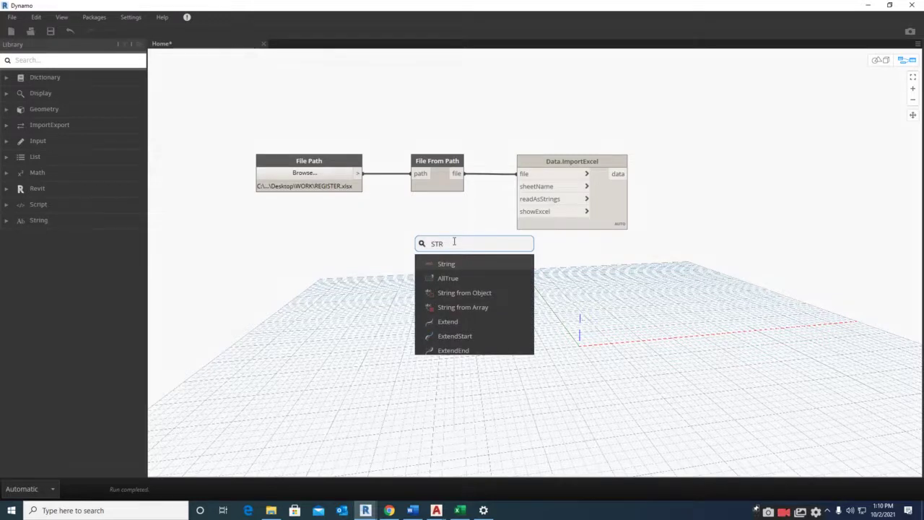
left_click(446, 264)
left_click_drag(467, 273, 430, 221)
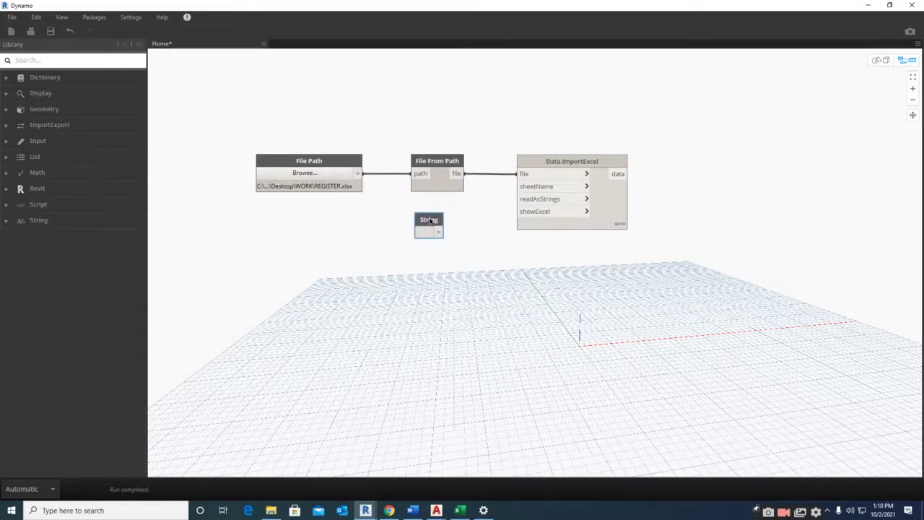
right_click(391, 301)
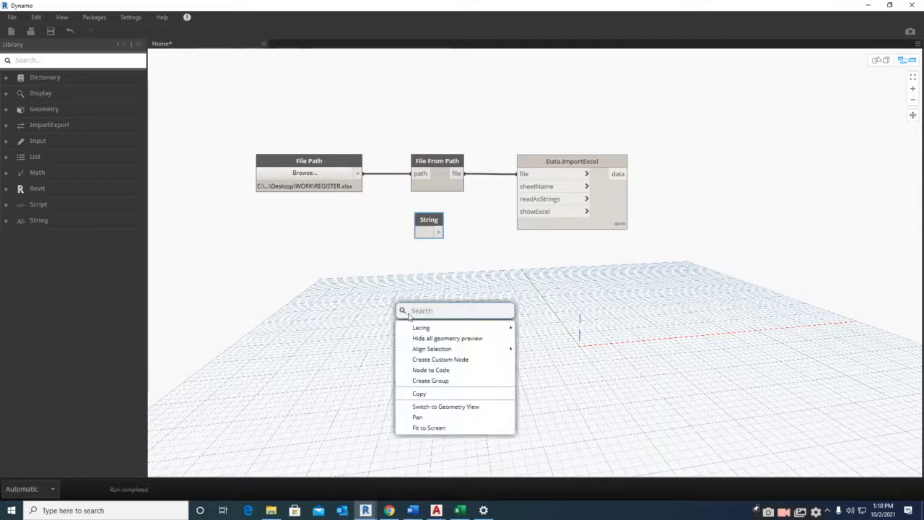
type("BOOL")
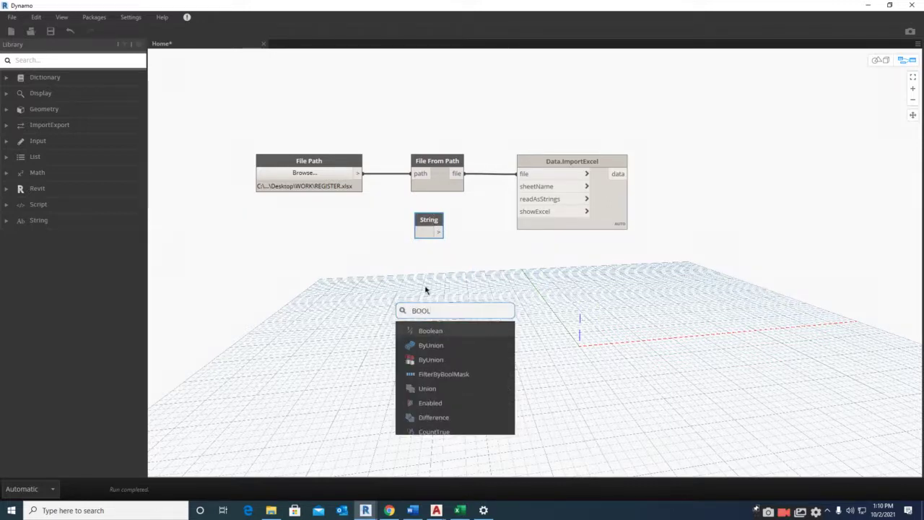
left_click(427, 333)
left_click_drag(462, 341, 426, 264)
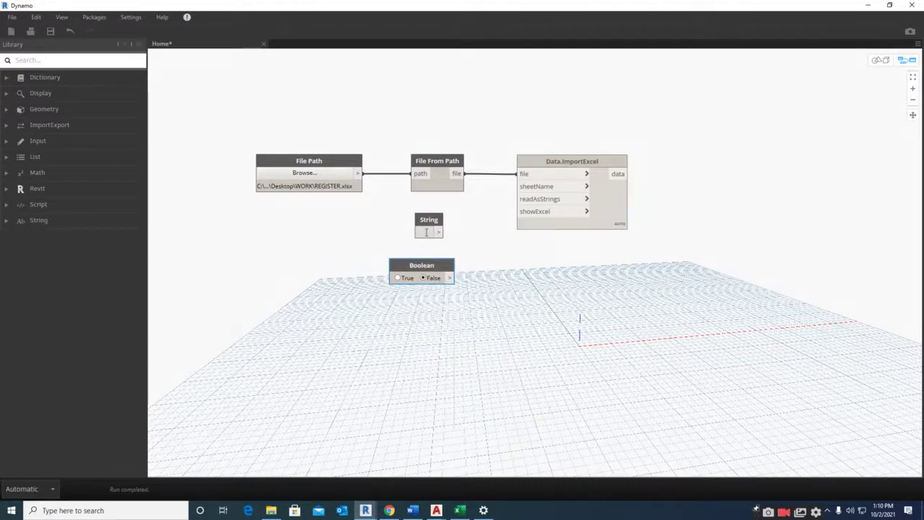
- In Excel, check that the REGISTER worksheet is named Sheet1
left_click(459, 510)
double_click(64, 482)
key("ctrl+c")
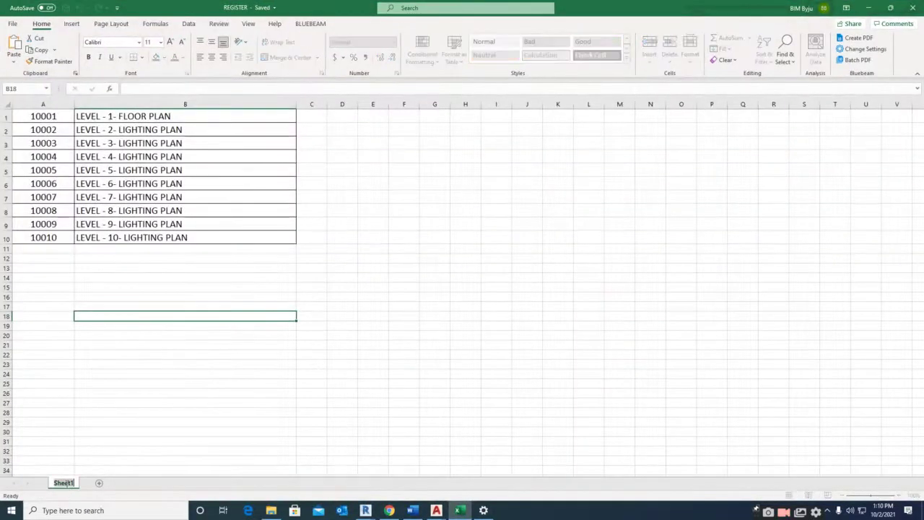
left_click(166, 439)
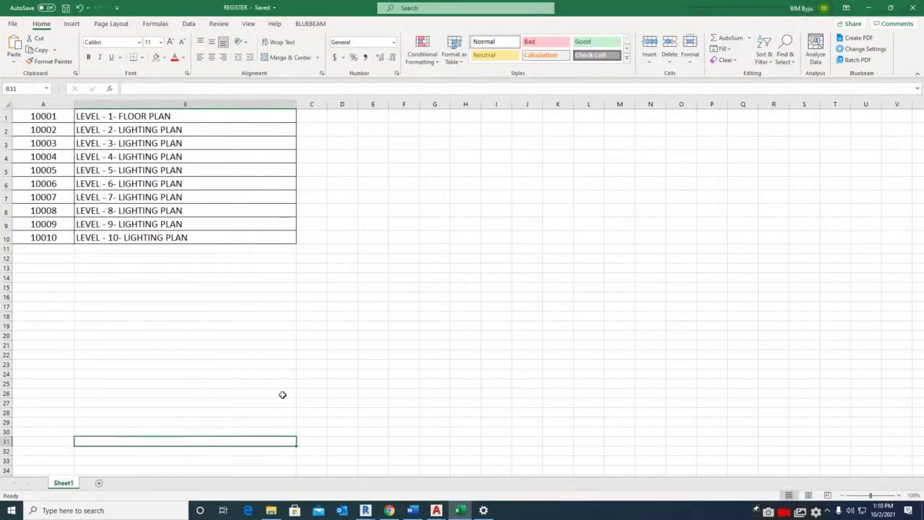
- Enter Sheet1 in the String node for sheetName and wire the Boolean to readAsStrings
left_click(868, 7)
key("ctrl+v")
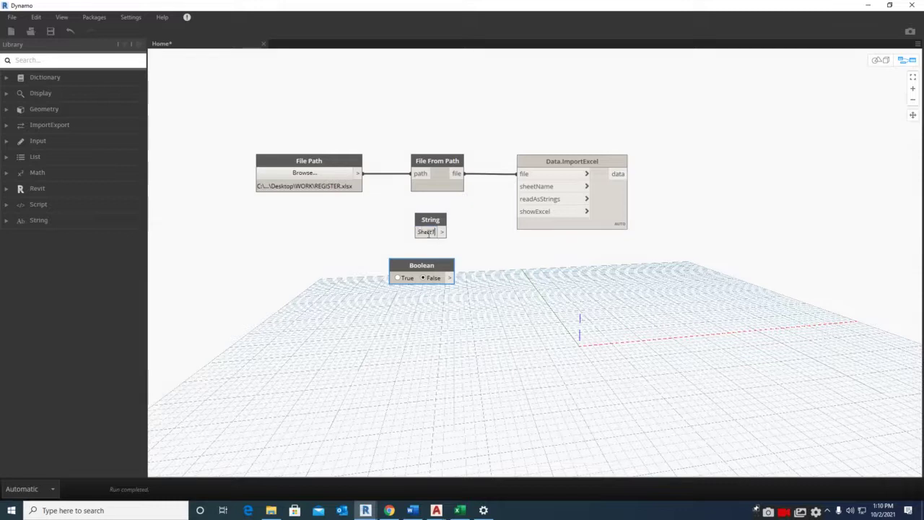
mouse_move(444, 232)
left_mouse_down()
mouse_move(546, 178)
mouse_move(538, 190)
left_mouse_up()
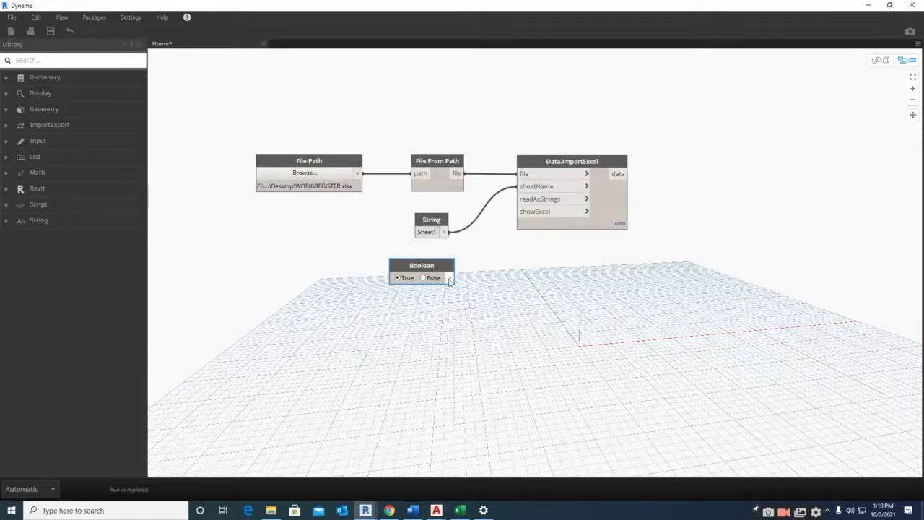
left_click_drag(449, 280, 527, 203)
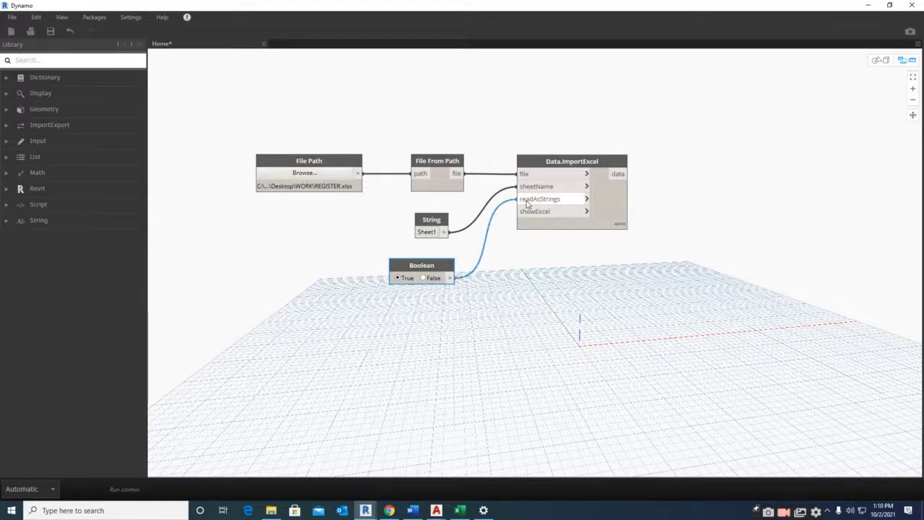
- Duplicate the Boolean node, wire the copy to showExcel, and tidy both Booleans
right_click(412, 322)
left_click(423, 269)
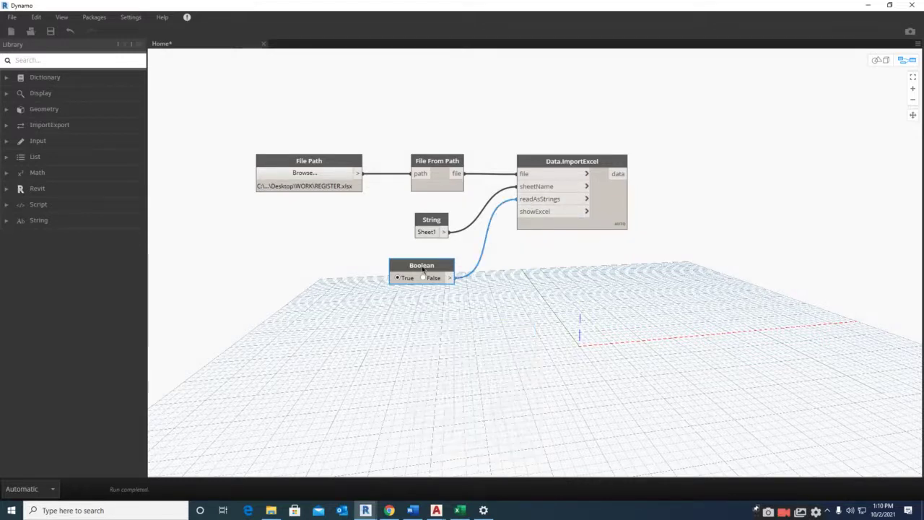
key("ctrl+c")
key("ctrl+v")
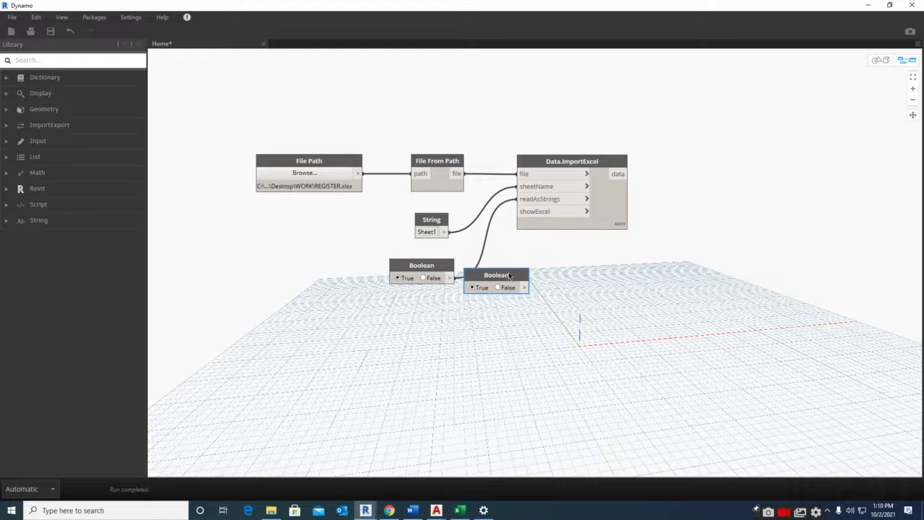
mouse_move(509, 275)
left_mouse_down()
mouse_move(434, 303)
mouse_move(520, 212)
left_mouse_up()
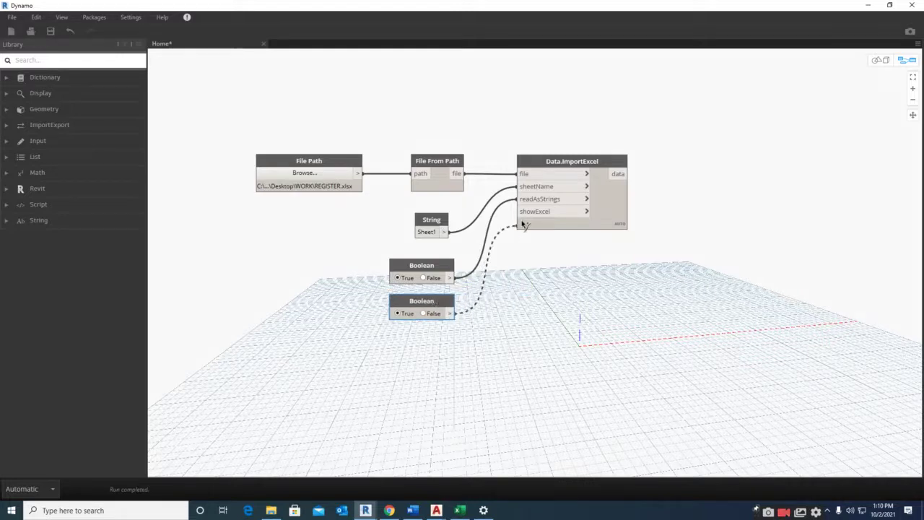
left_click_drag(430, 308, 429, 331)
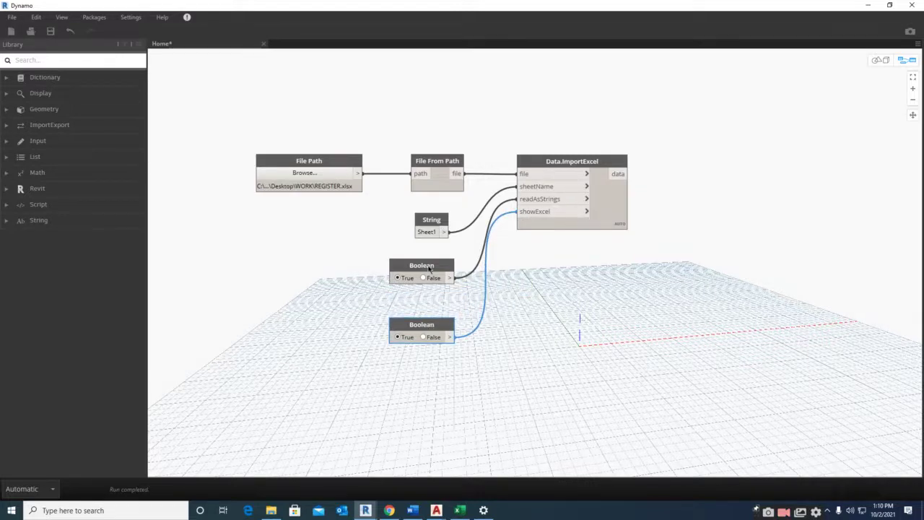
left_click_drag(430, 267, 408, 257)
left_click_drag(410, 325, 386, 318)
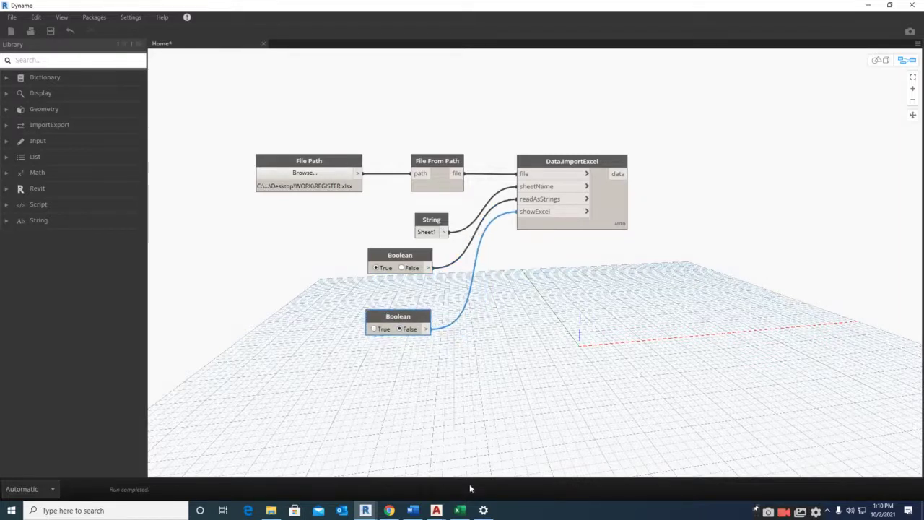
- Look over the REGISTER sheet in Excel and switch the showExcel Boolean to True
left_click(460, 510)
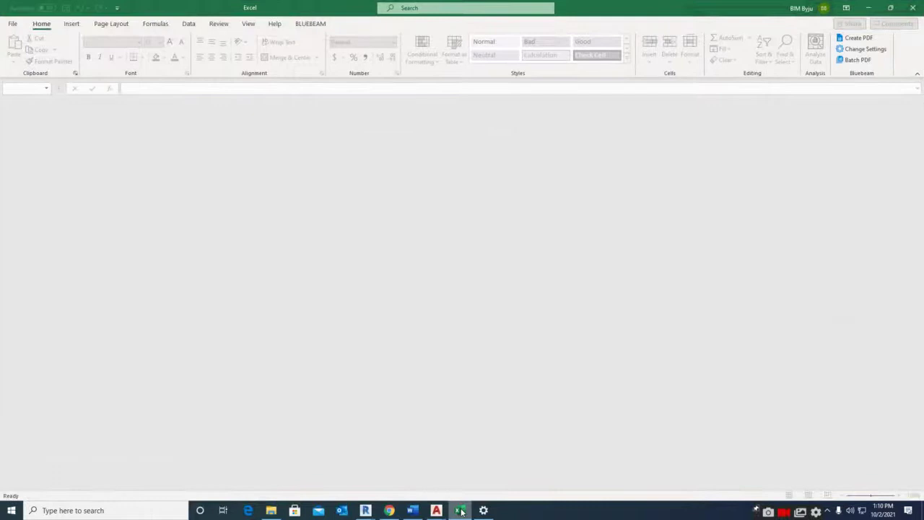
left_click(460, 510)
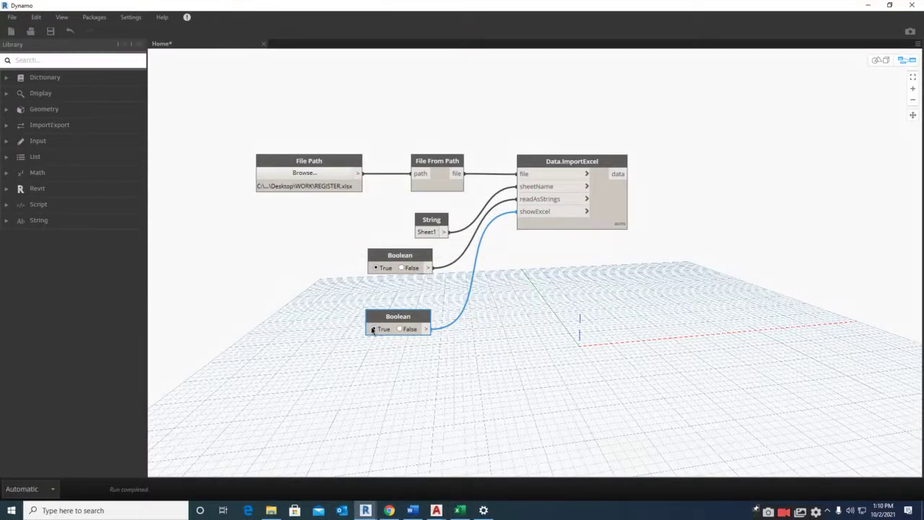
left_click(462, 514)
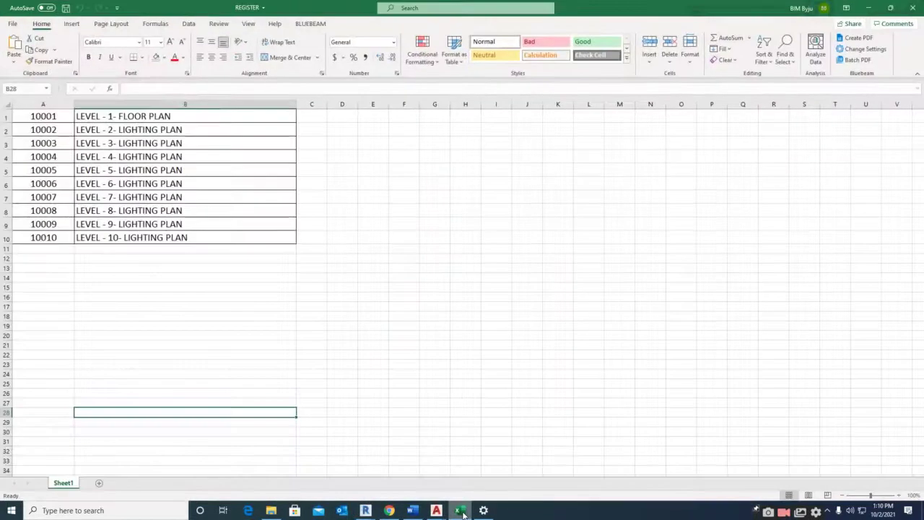
left_click(284, 337)
left_click(869, 9)
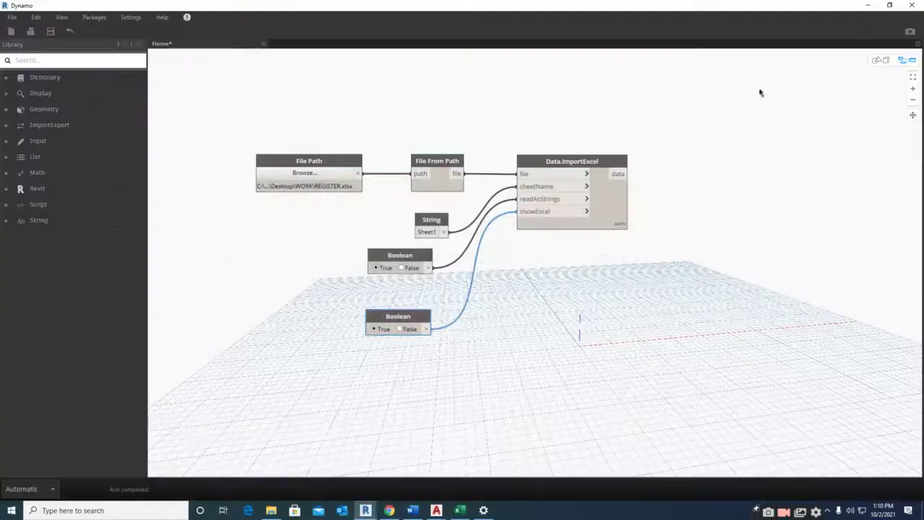
- Add a List.DropItems node fed by Data.ImportExcel's data output
middle_click_drag(660, 271, 487, 272)
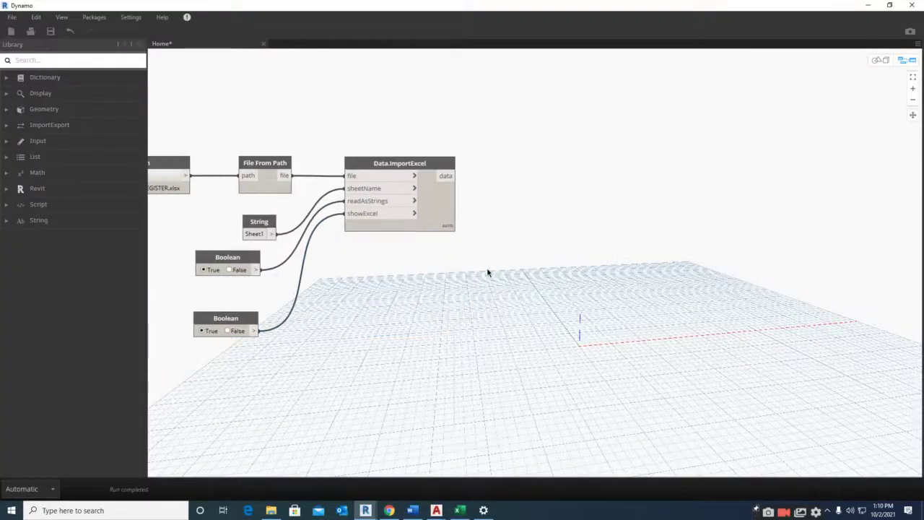
right_click(579, 169)
type("drop")
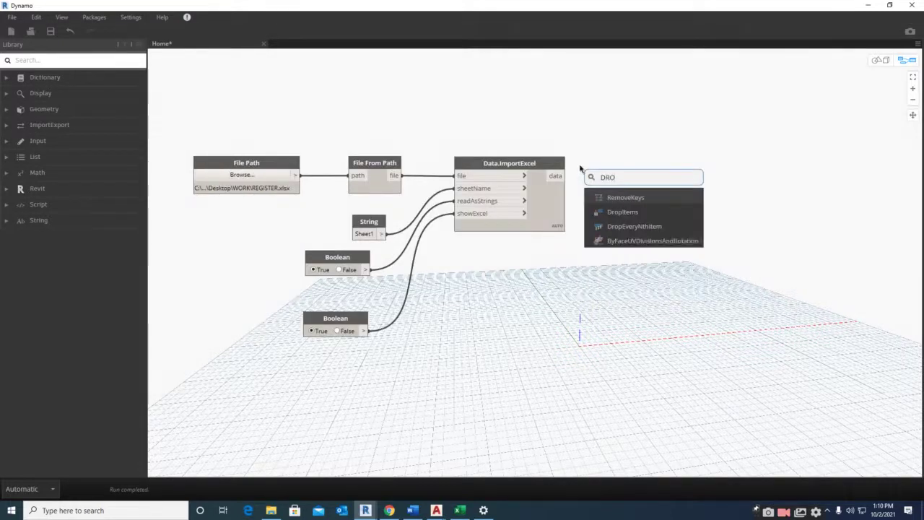
type("it")
left_click(613, 213)
left_click_drag(617, 221, 609, 168)
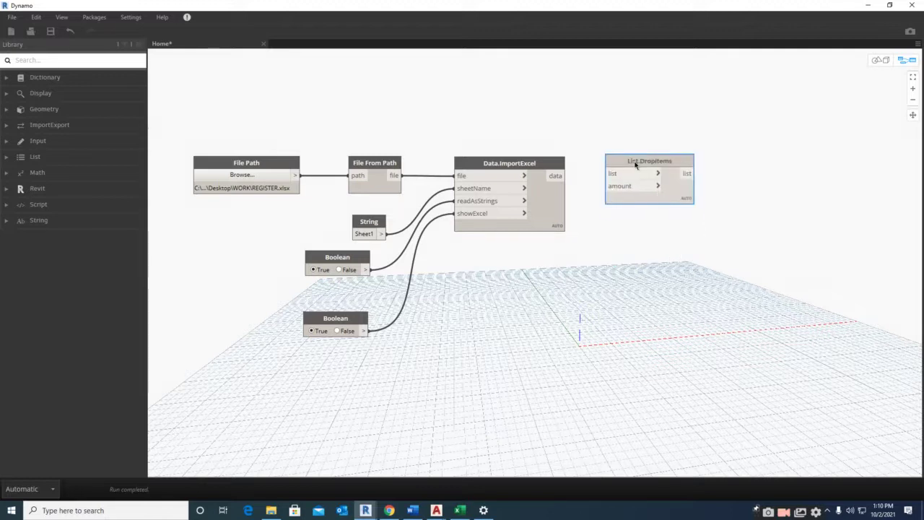
mouse_move(556, 178)
left_mouse_down()
mouse_move(613, 181)
mouse_move(633, 165)
left_mouse_up()
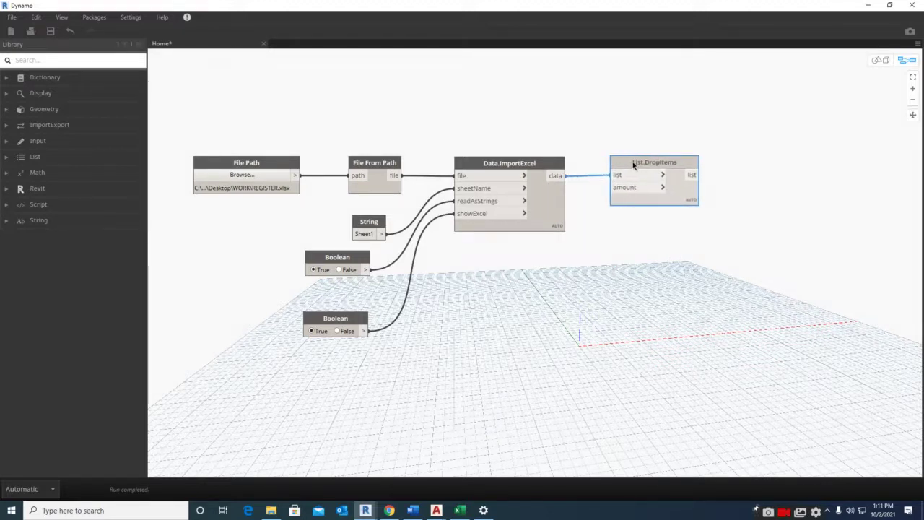
- Add a Number node set to 1 for the List.DropItems amount
right_click(606, 263)
type("nu")
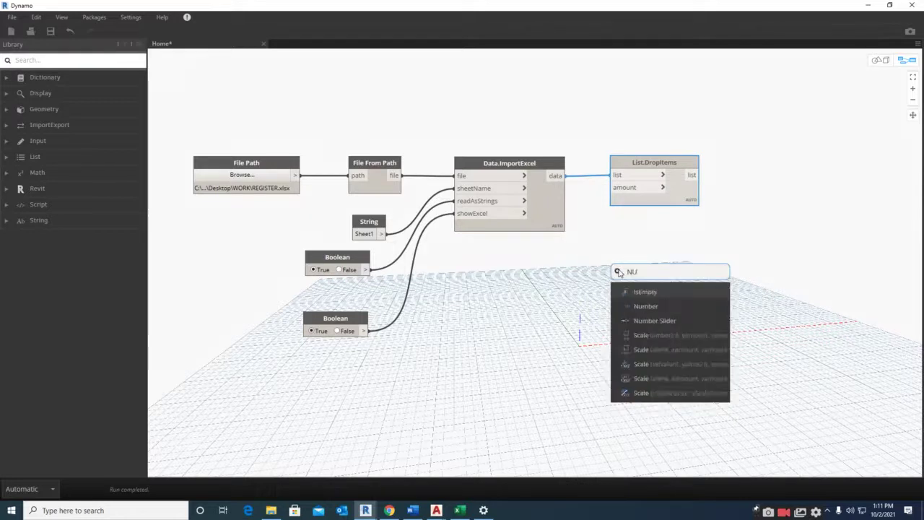
type("mb")
left_click(644, 293)
mouse_move(655, 299)
left_mouse_down()
mouse_move(568, 112)
mouse_move(612, 189)
left_mouse_up()
double_click(566, 125)
type("1")
left_click_drag(568, 114, 536, 264)
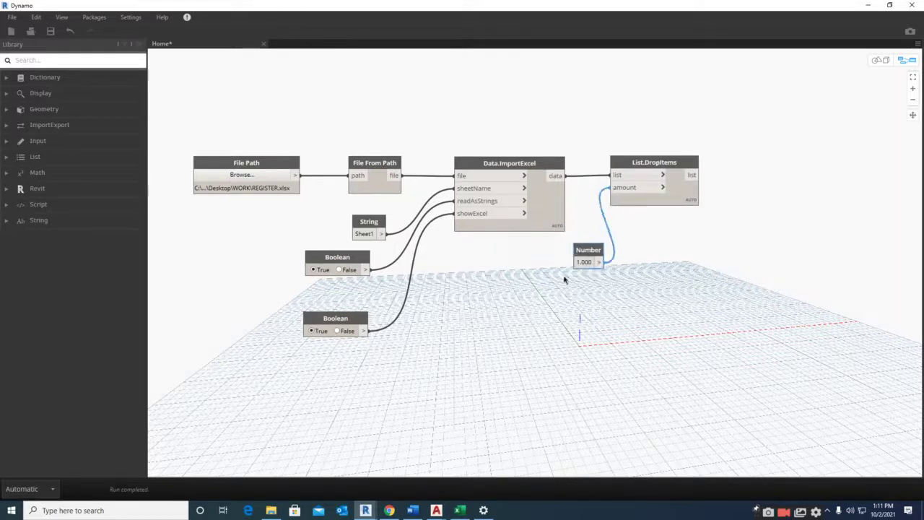
middle_click_drag(629, 258, 442, 252)
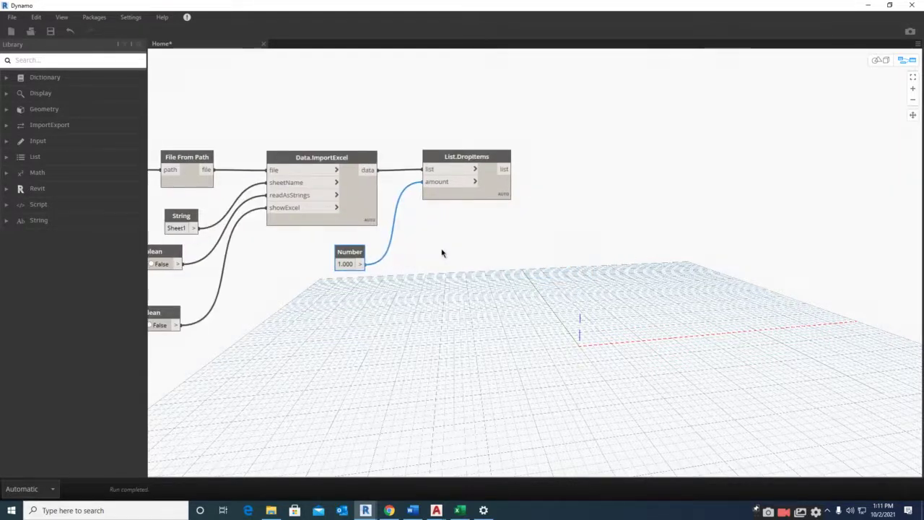
- Add a List.Transpose node fed by the List.DropItems list output
right_click(559, 226)
type("transp")
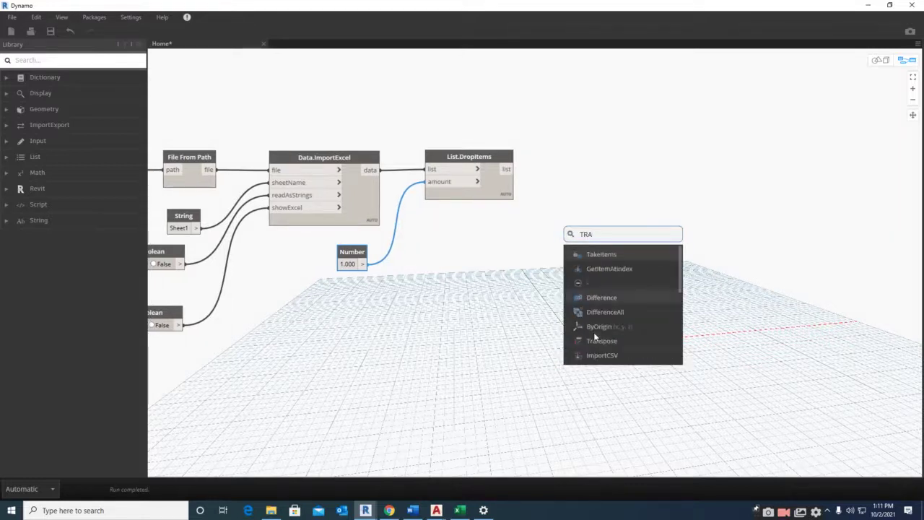
left_click(594, 344)
mouse_move(631, 351)
left_mouse_down()
mouse_move(629, 166)
mouse_move(578, 161)
left_mouse_up()
left_click(515, 171)
left_click(602, 176)
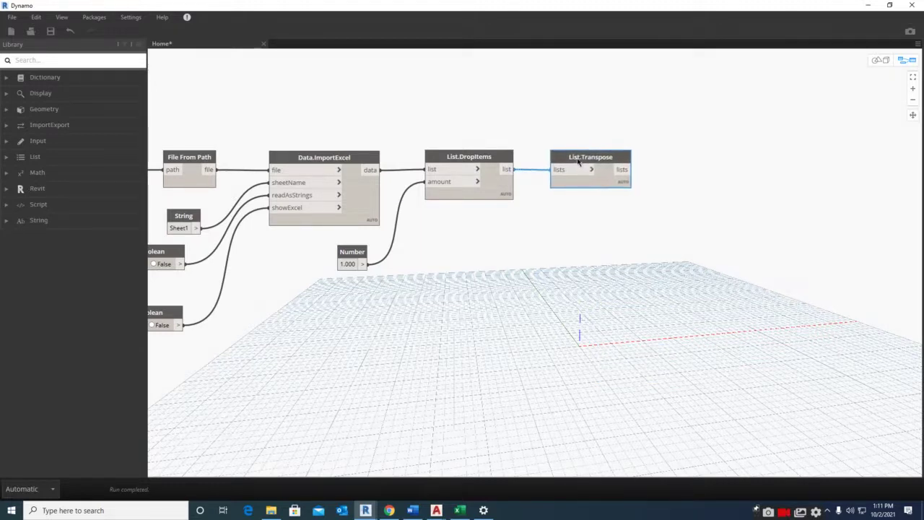
- Add a List.GetItemAtIndex node taking the transposed lists as its list input
right_click(683, 263)
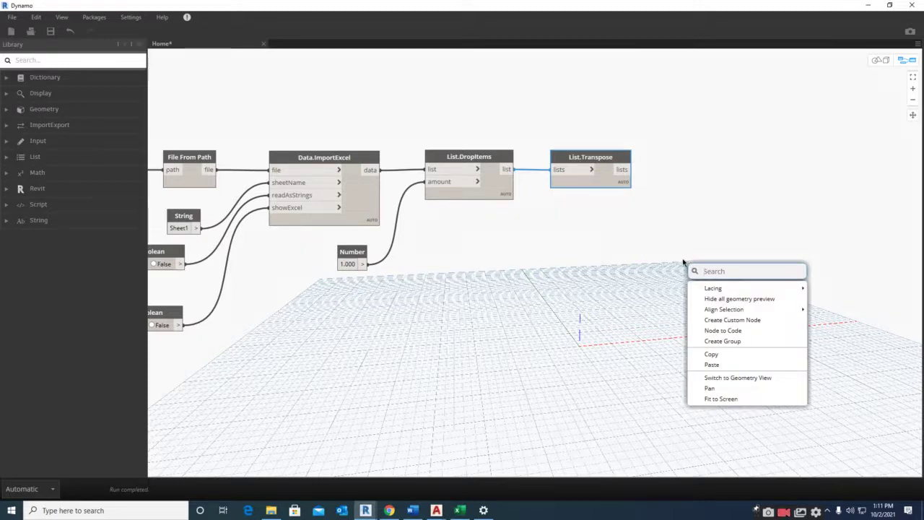
type("I")
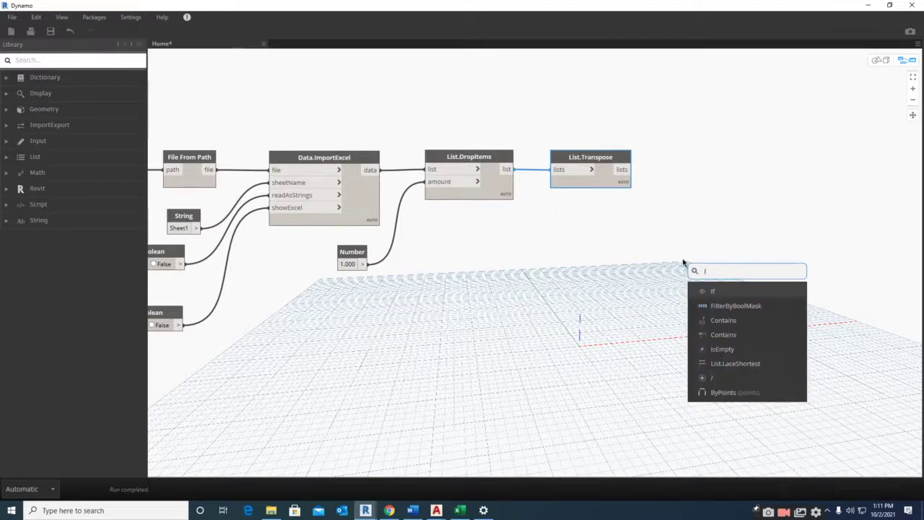
type("TEM")
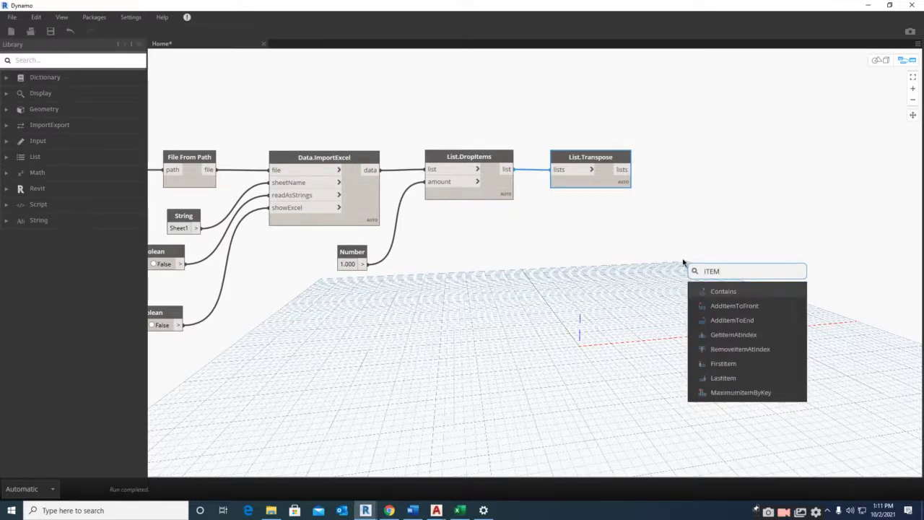
left_click(725, 334)
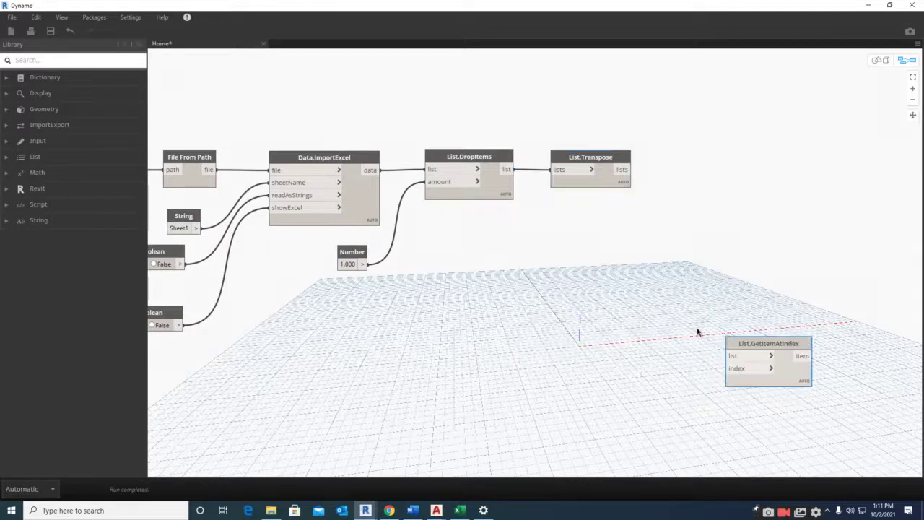
left_click_drag(751, 342, 689, 151)
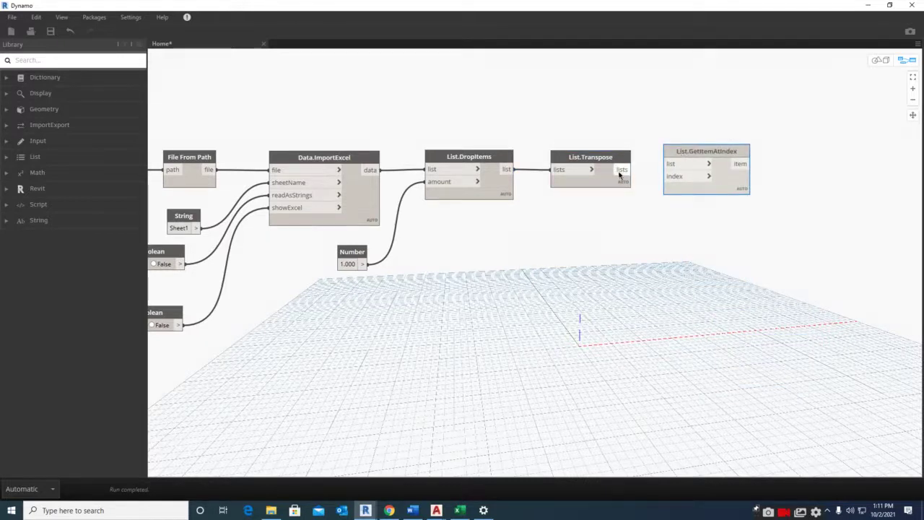
left_click(622, 169)
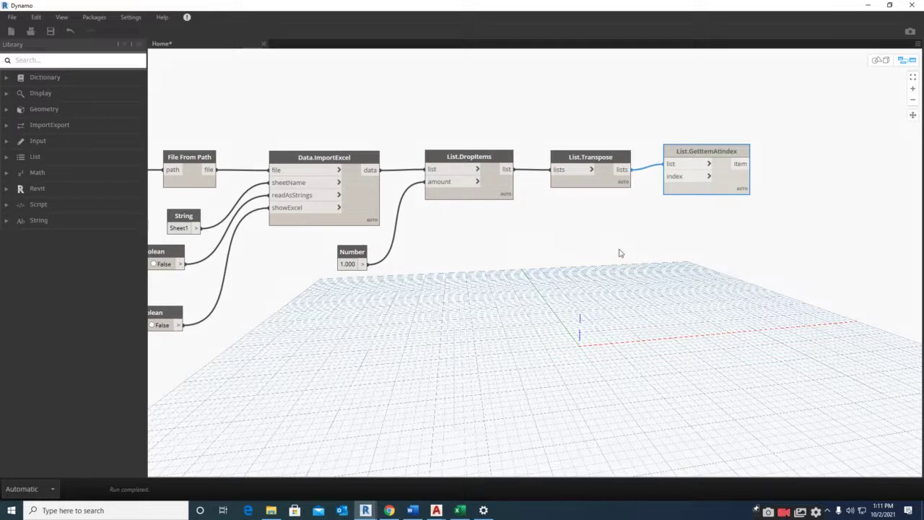
right_click(577, 280)
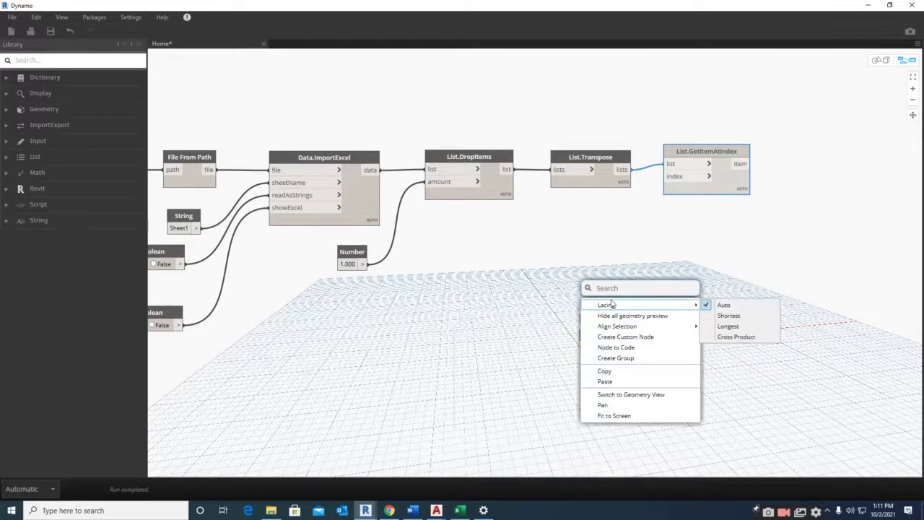
left_click(606, 404)
right_click(576, 262)
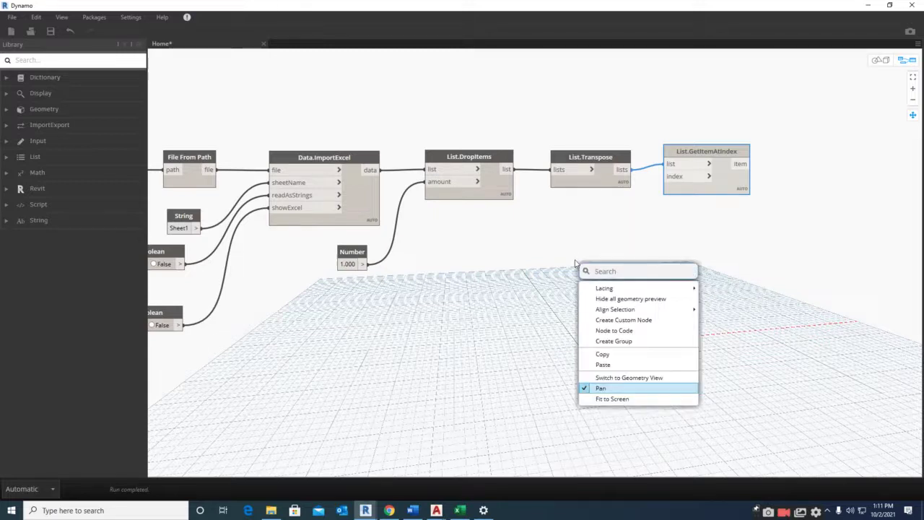
- Add a Number node and paste a second List.GetItemAtIndex below the first
type("number")
left_click(609, 293)
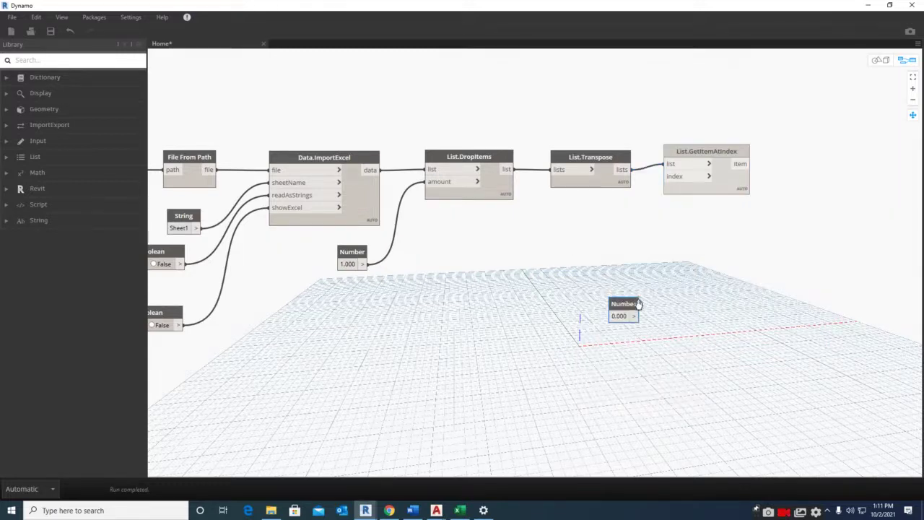
mouse_move(638, 303)
left_mouse_down()
mouse_move(604, 243)
mouse_move(596, 253)
mouse_move(651, 310)
mouse_move(593, 223)
left_mouse_up()
left_click(710, 192)
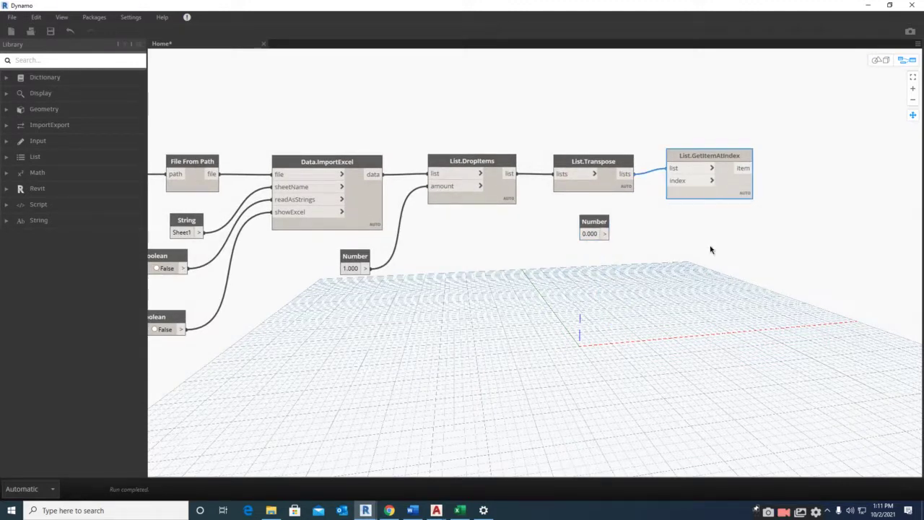
key("ctrl+c")
key("ctrl+v")
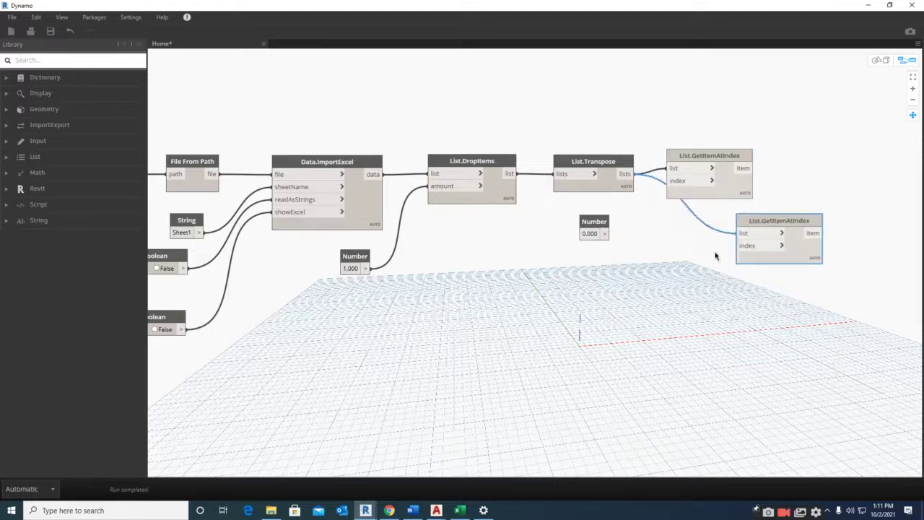
left_click_drag(760, 228, 693, 262)
- Duplicate the Number node and wire values 1 and 0 into the two lookups' index inputs
left_click(600, 227)
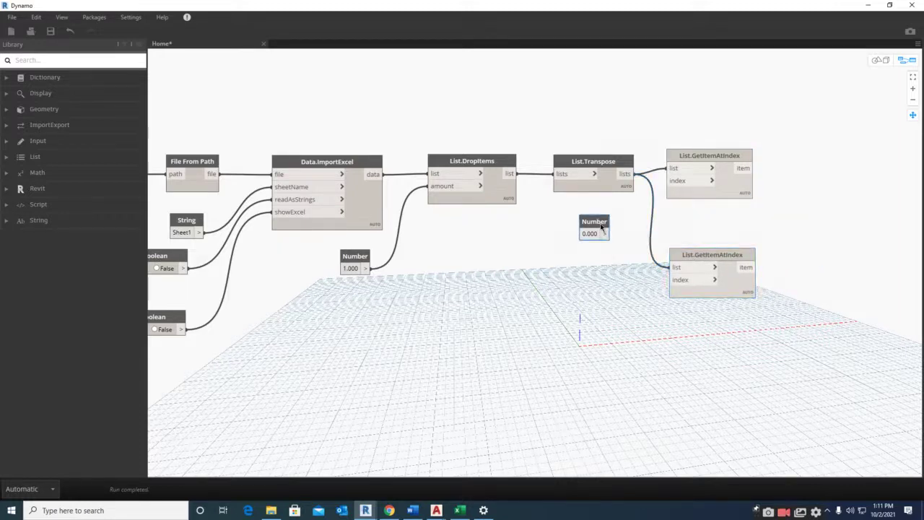
left_click(588, 283)
key("ctrl+v")
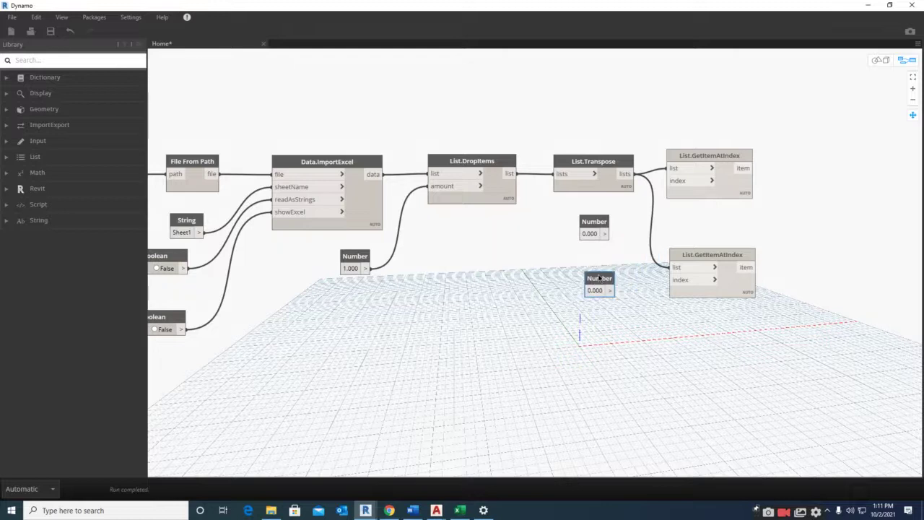
left_click_drag(599, 278, 598, 278)
left_click_drag(606, 233, 671, 181)
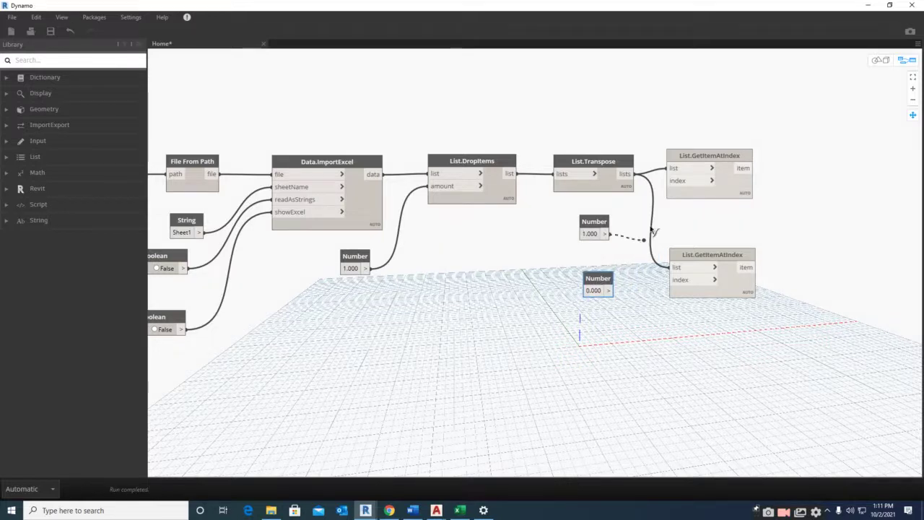
left_click_drag(609, 290, 672, 283)
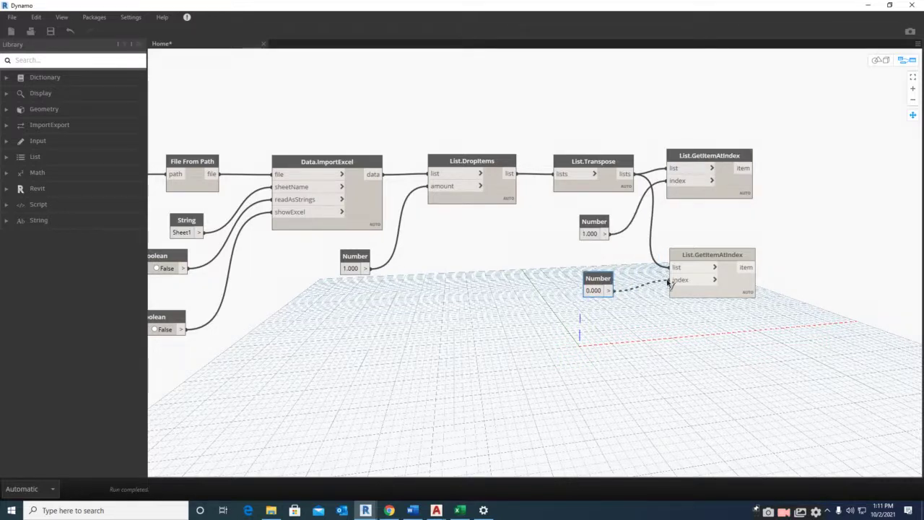
left_click(672, 283)
- Place a Sheet.ByNameNumberTitleBlockAndView node beside the lookups
mouse_move(686, 328)
middle_mouse_down()
mouse_move(583, 309)
mouse_move(496, 311)
middle_mouse_up()
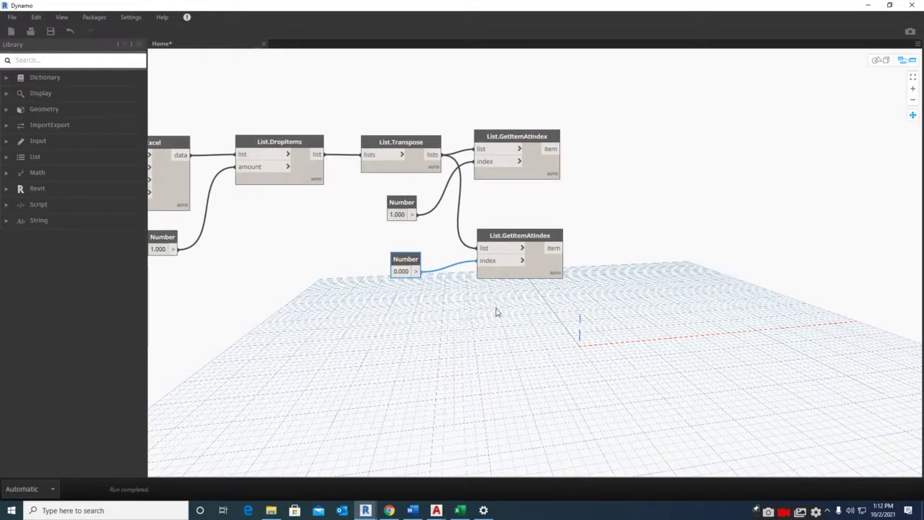
middle_click_drag(496, 311, 450, 356)
right_click(619, 196)
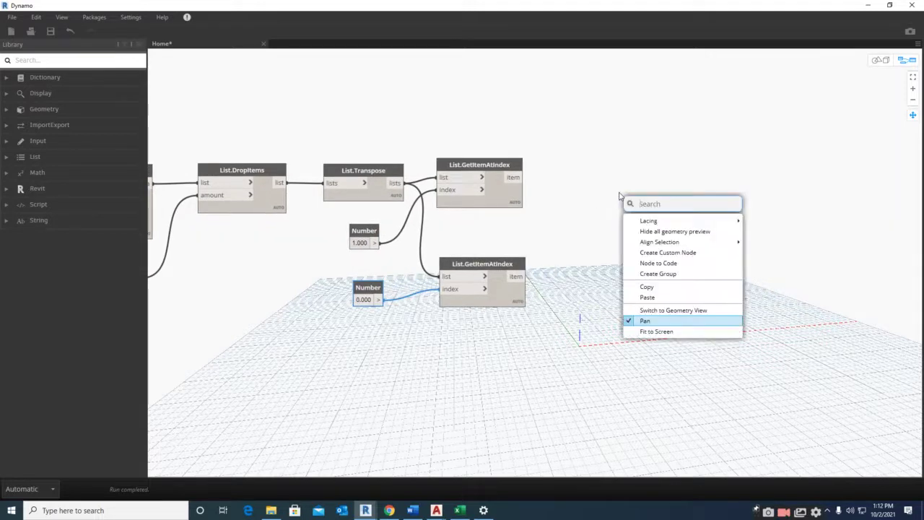
type("SHEET")
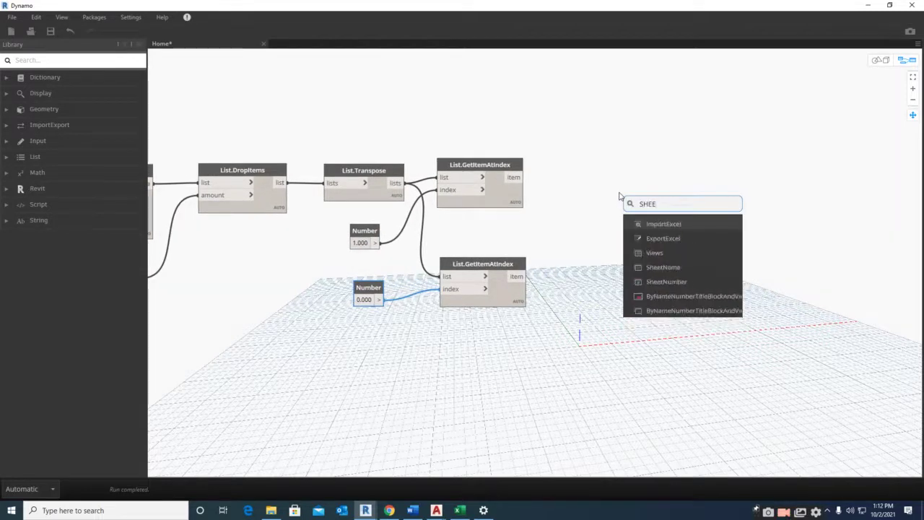
left_click(625, 295)
left_click_drag(718, 309, 688, 172)
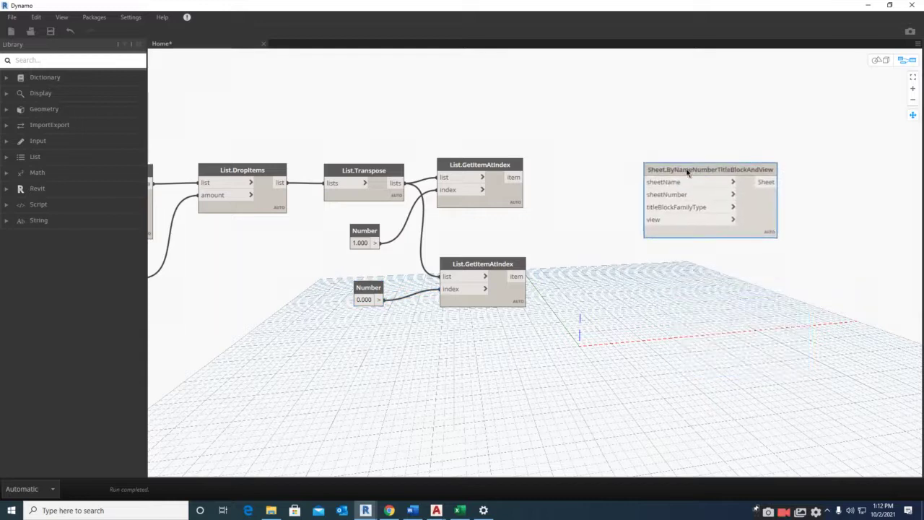
- Add a Family Types node set to A0 metric and wire it to titleBlockFamilyType
right_click(552, 108)
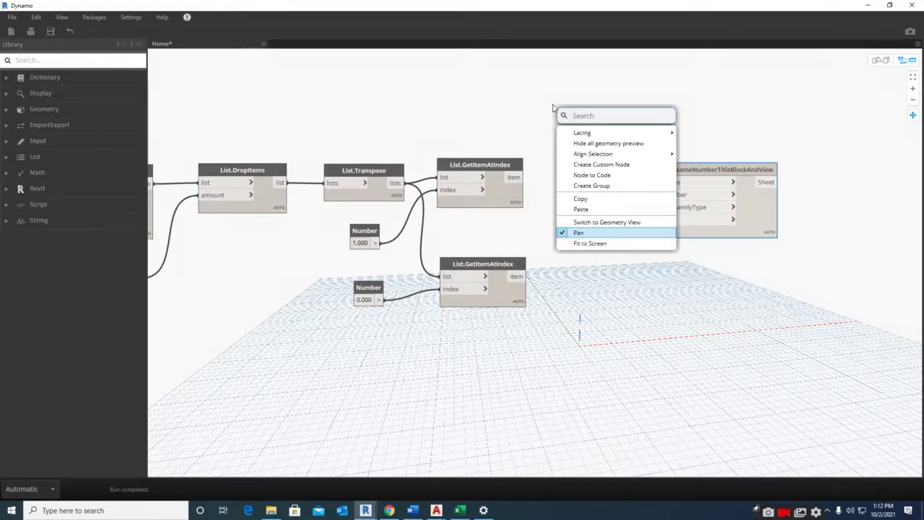
type("FA")
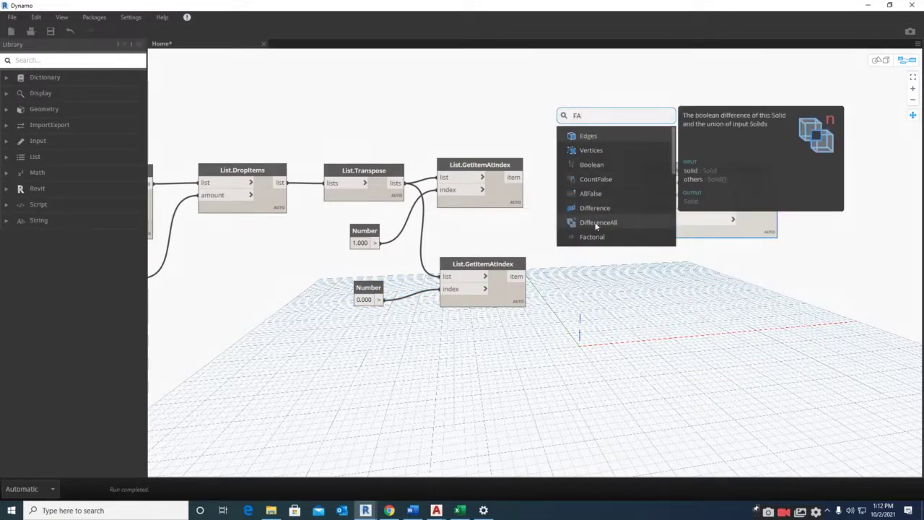
type("MIL")
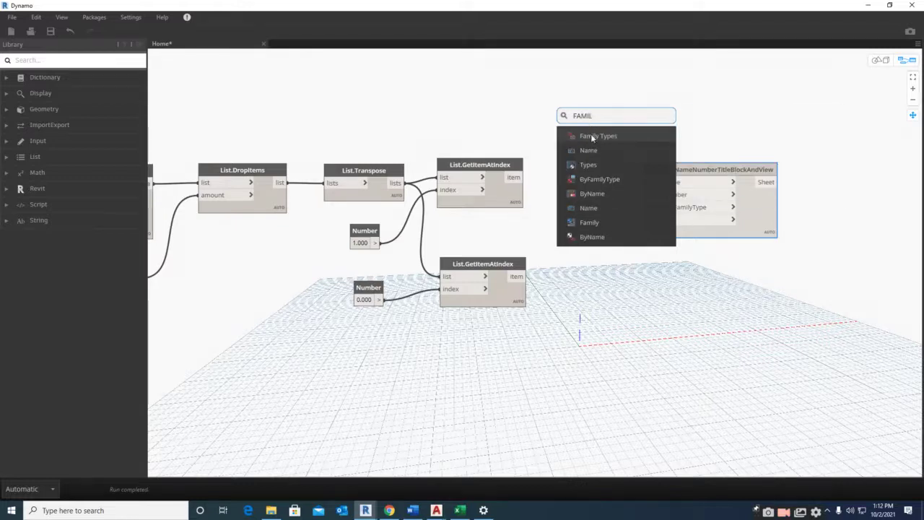
left_click(592, 137)
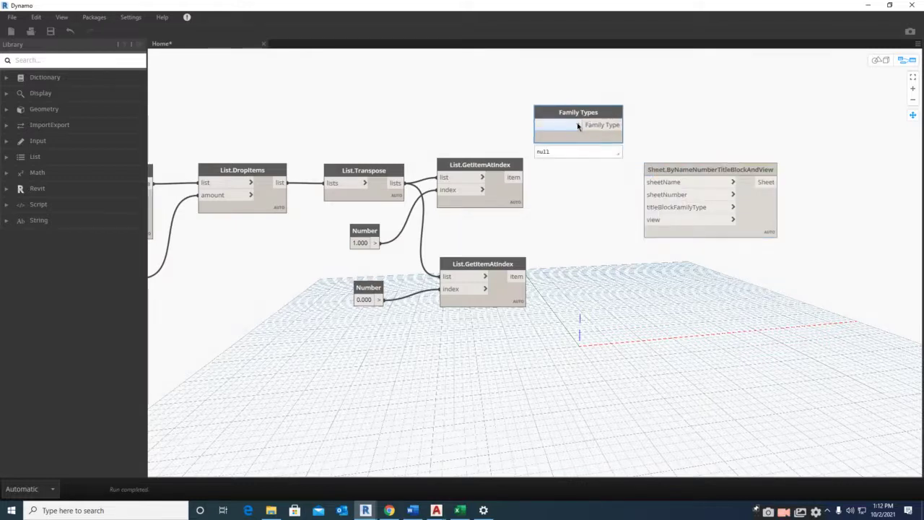
left_click(577, 127)
left_click(570, 138)
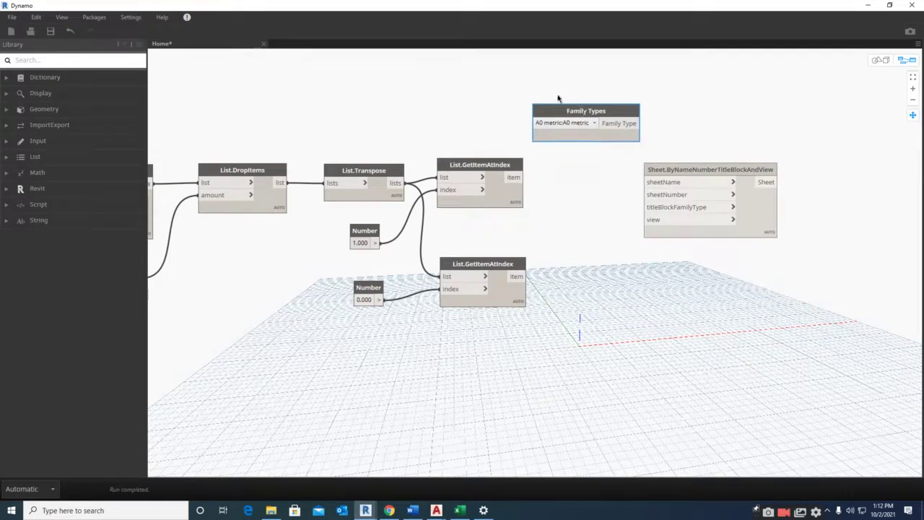
left_click_drag(562, 111, 514, 78)
left_click_drag(590, 91, 641, 209)
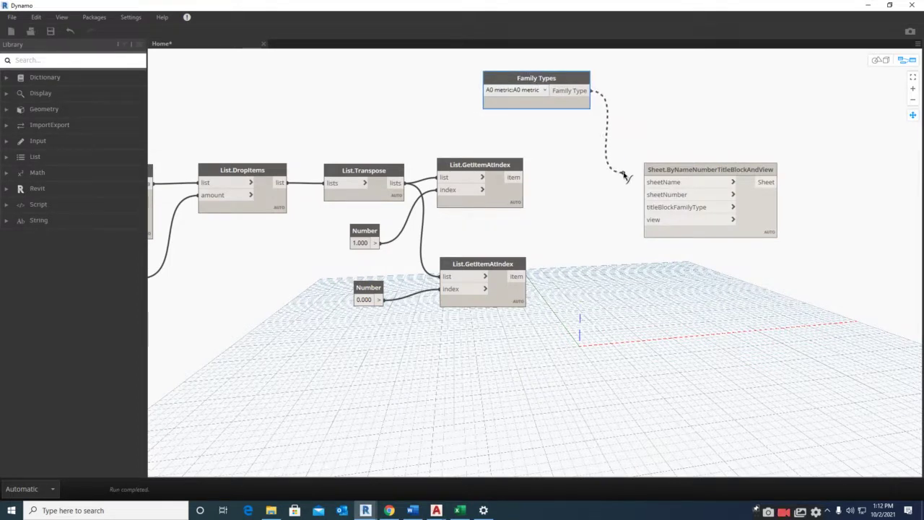
left_click(645, 208)
- Wire the upper index item to sheetName and the lower item to sheetNumber
left_click(518, 182)
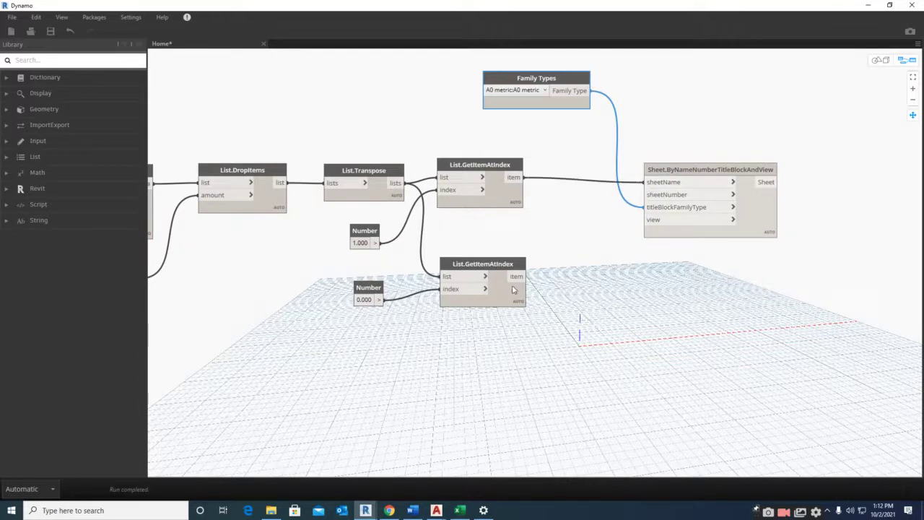
left_click(525, 276)
left_click(645, 197)
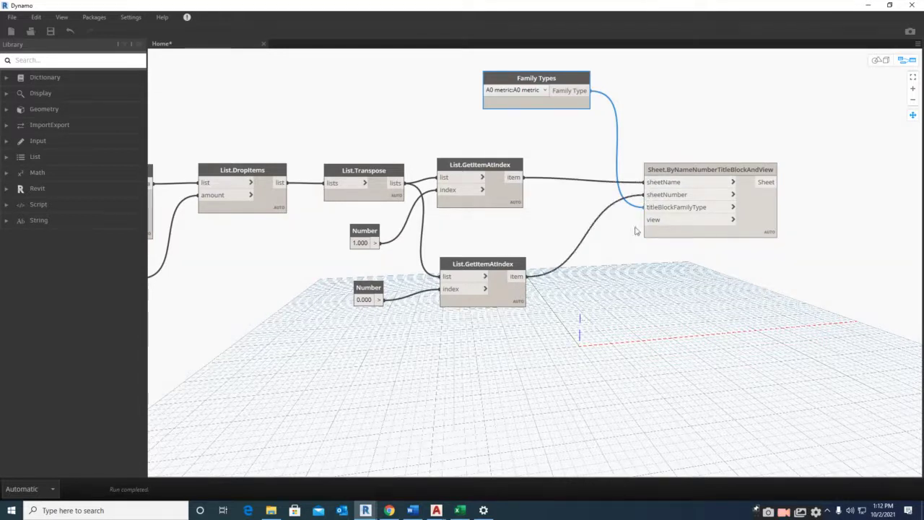
- Switch to the 3D background preview and orbit and zoom around the grid
right_click(543, 309)
key("ctrl+b")
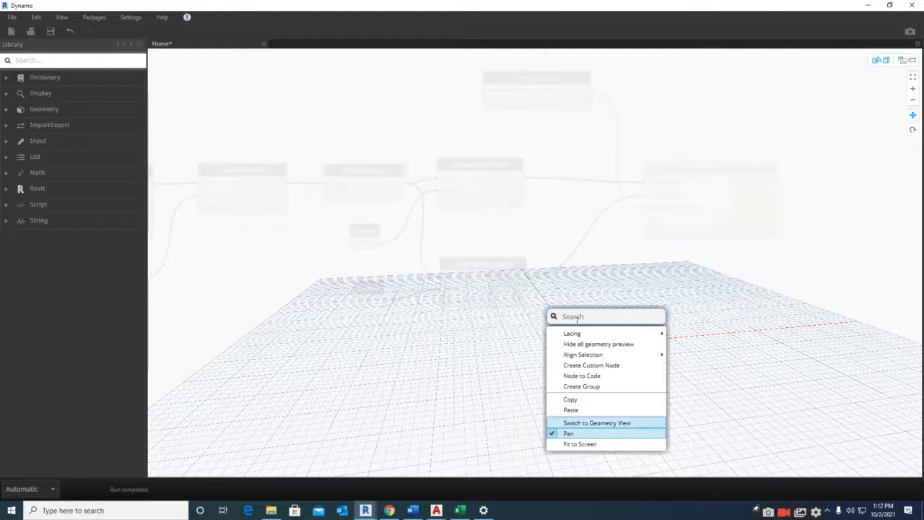
left_click(506, 348)
right_click_drag(576, 316, 621, 298)
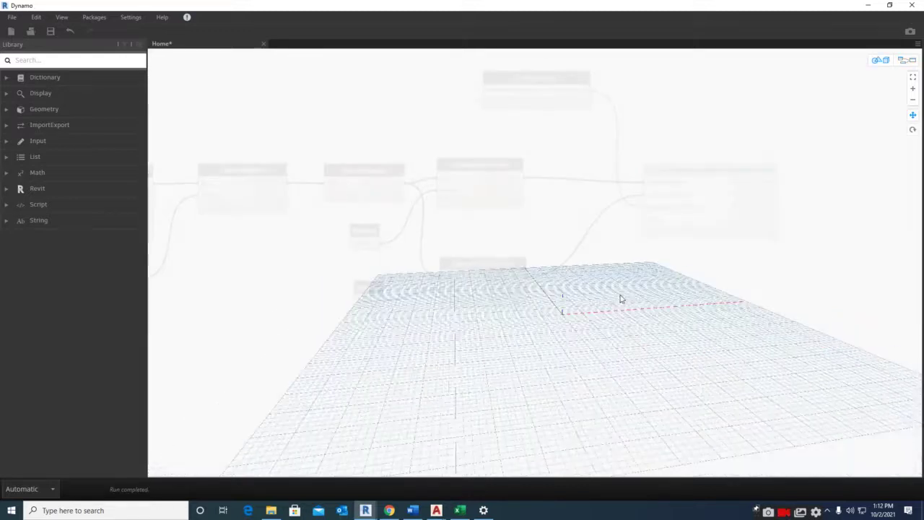
right_click(607, 281)
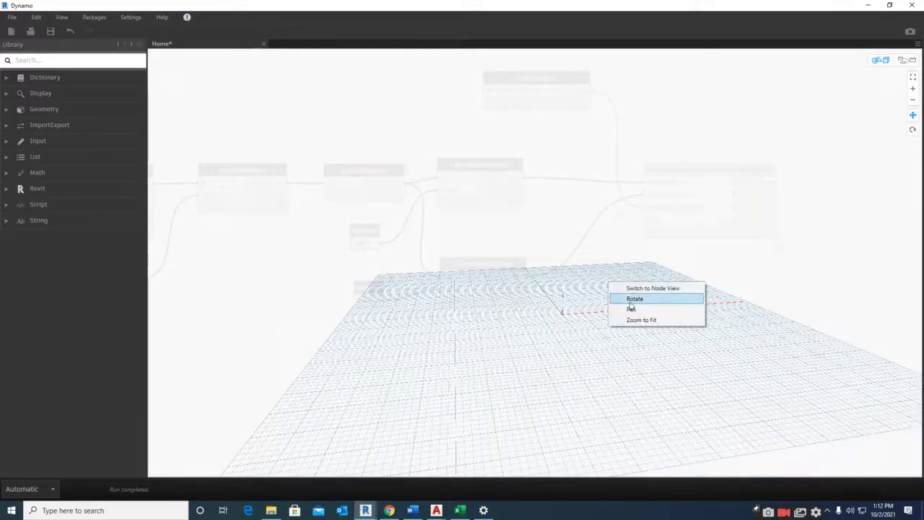
left_click(585, 336)
scroll(585, 337, "down", 2)
scroll(585, 337, "down", 3)
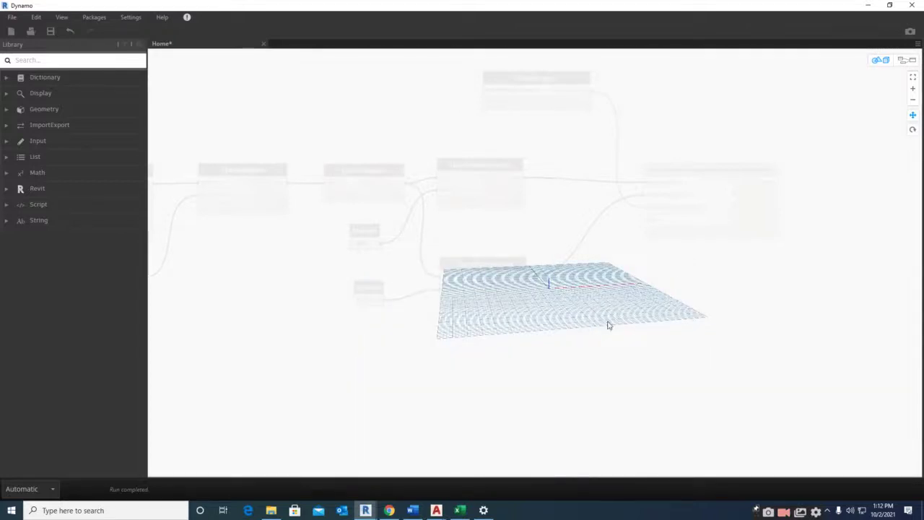
scroll(562, 300, "up", 5)
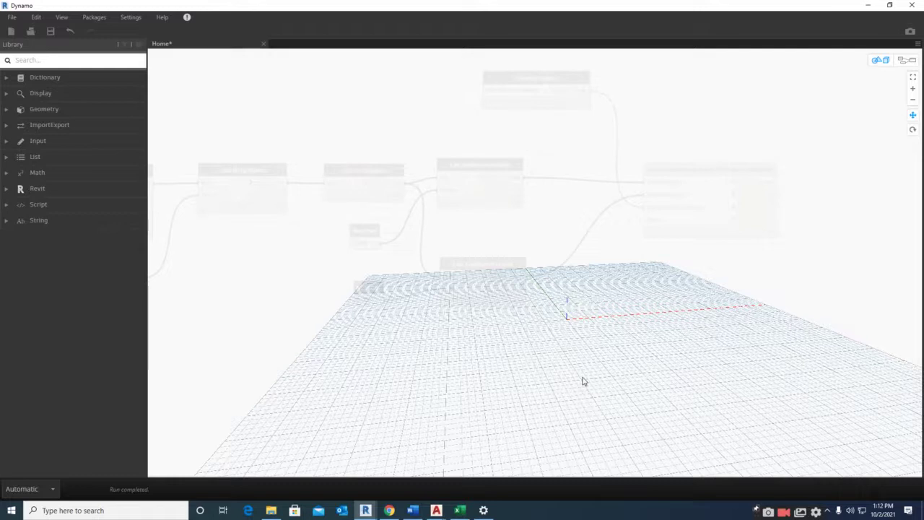
- Zoom the 3D preview to fit the whole grid surface
right_click(247, 83)
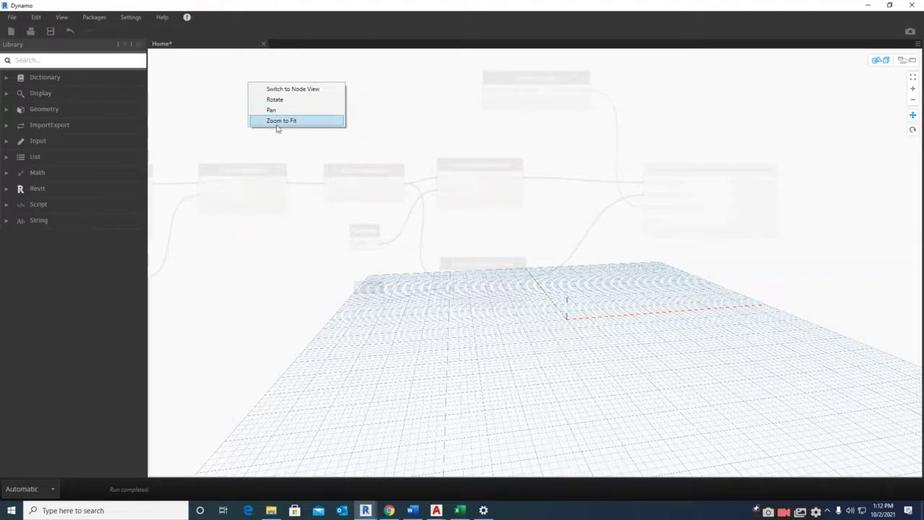
left_click(281, 121)
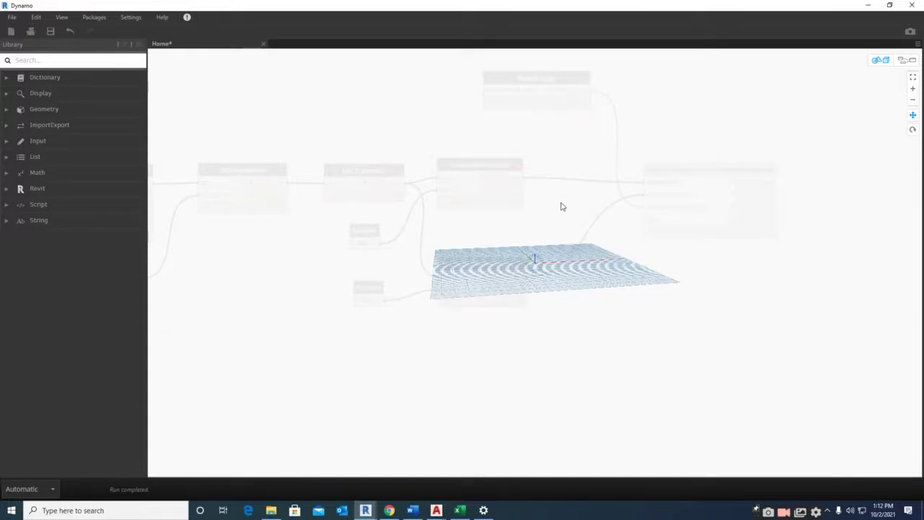
scroll(567, 212, "up", 5)
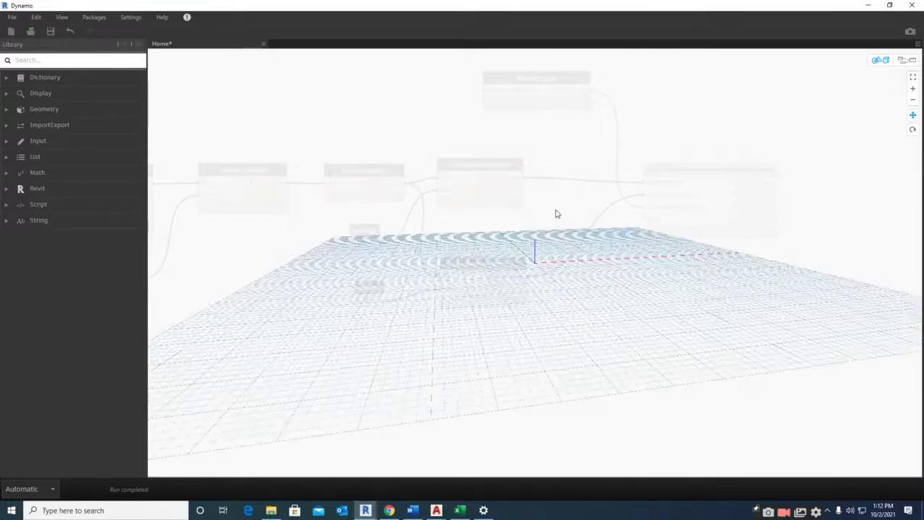
right_click(556, 211)
- Feed a Level 1 Views node into the sheet node's view input and set run mode to Manual
left_click(589, 216)
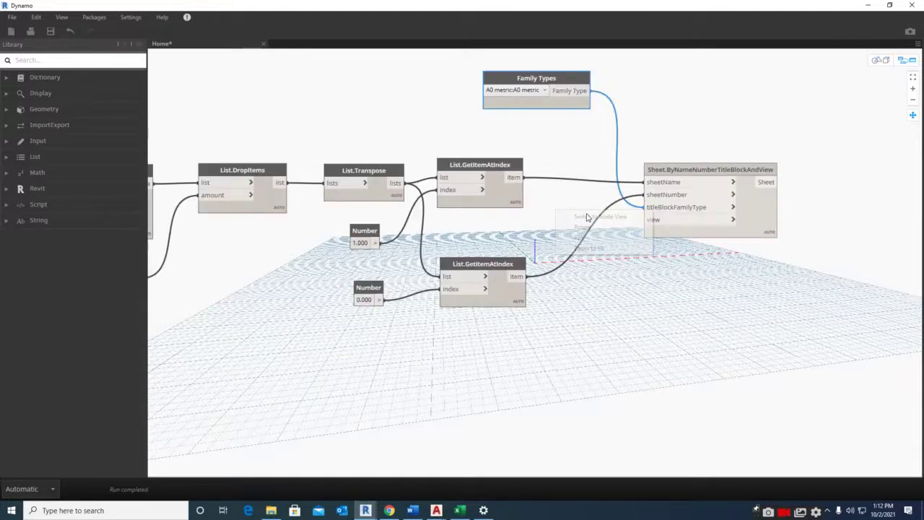
right_click(605, 283)
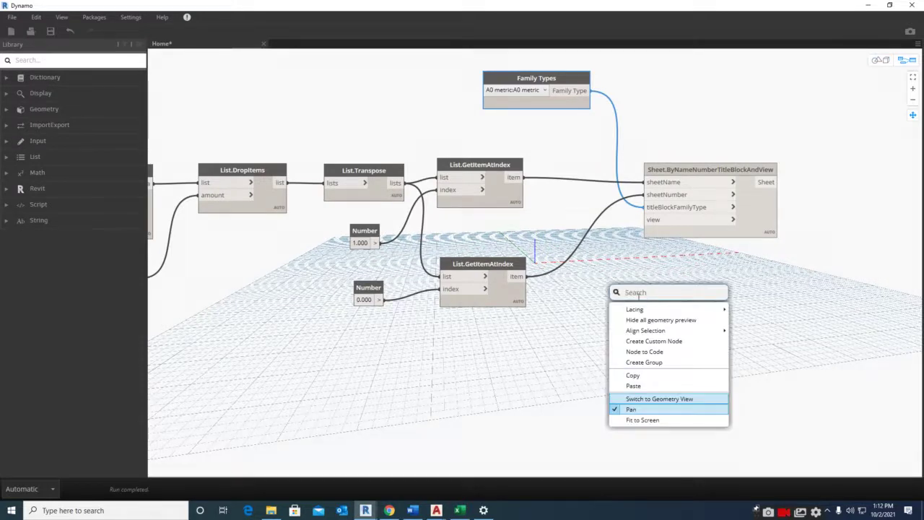
type("VIEW")
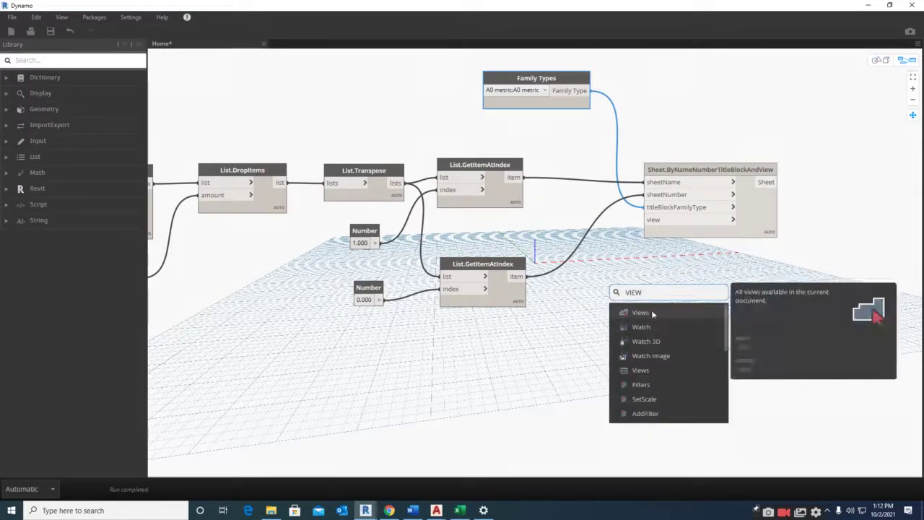
left_click(651, 312)
left_click_drag(692, 333, 497, 341)
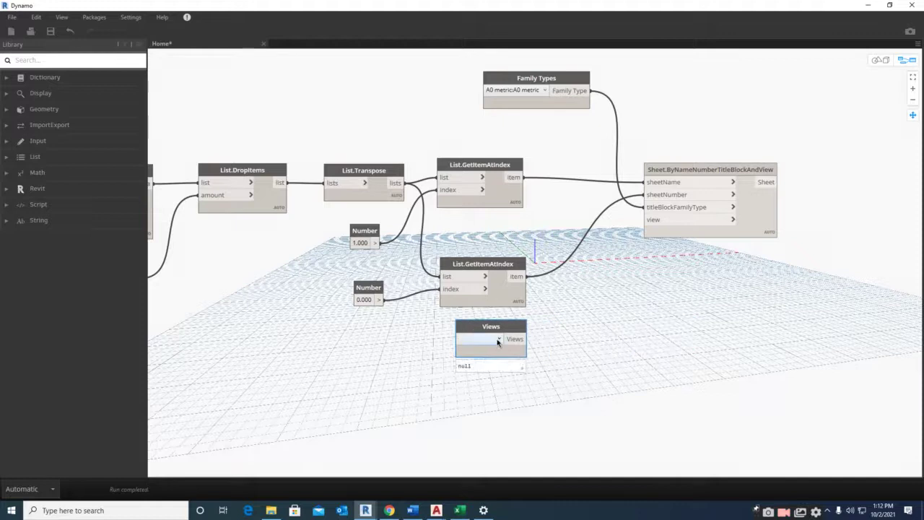
left_click(497, 342)
left_click(473, 426)
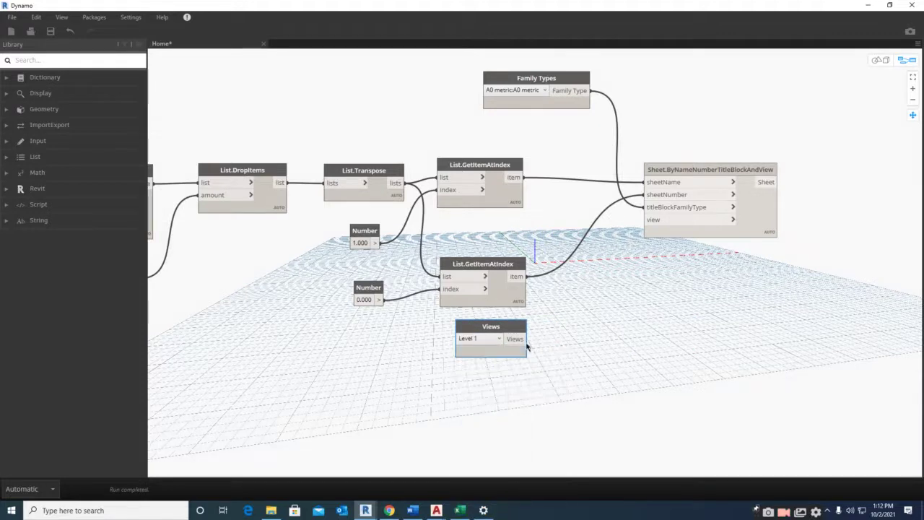
left_click_drag(521, 338, 646, 219)
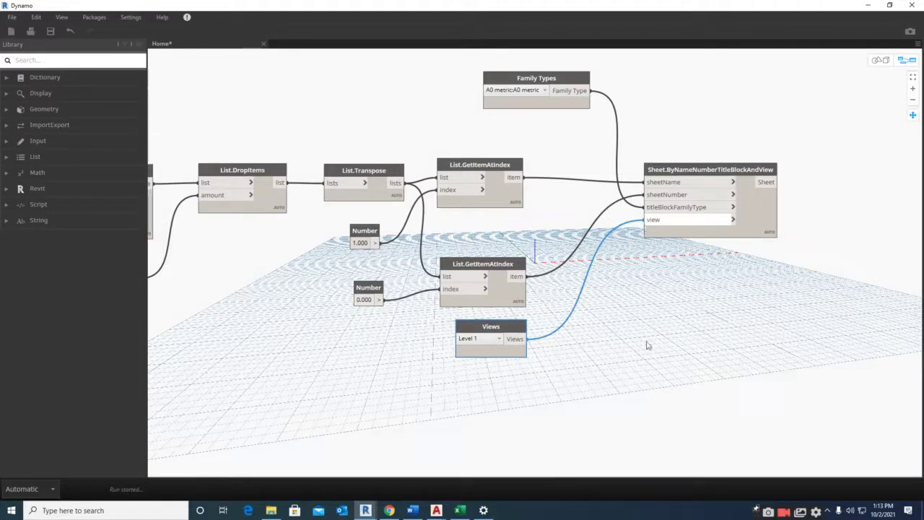
left_click(32, 488)
left_click(30, 436)
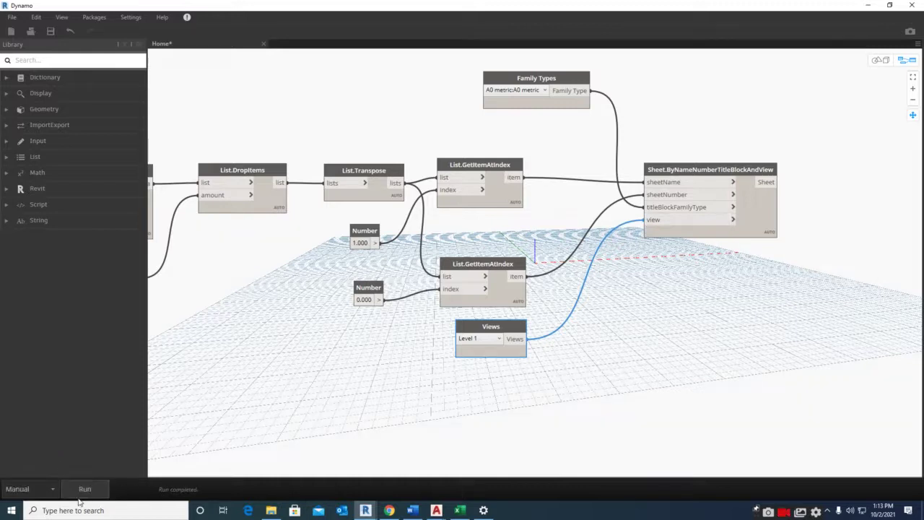
- Run the graph and open generated sheets 10002 and 10004 in Revit
left_click(84, 491)
left_click(868, 5)
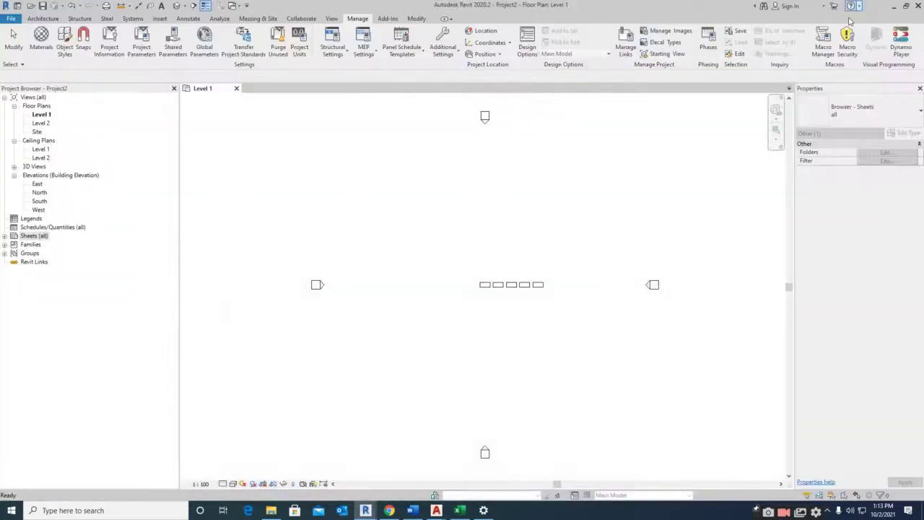
left_click(4, 237)
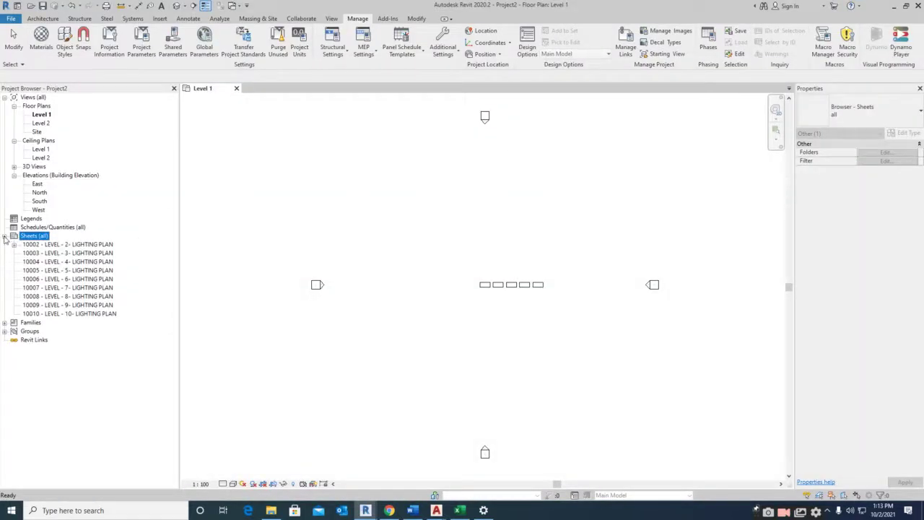
double_click(64, 245)
double_click(69, 262)
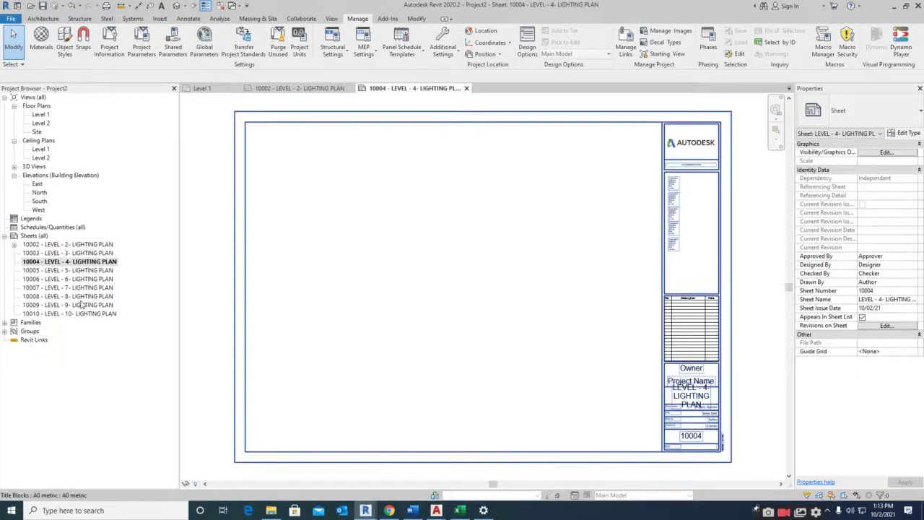
mouse_move(365, 510)
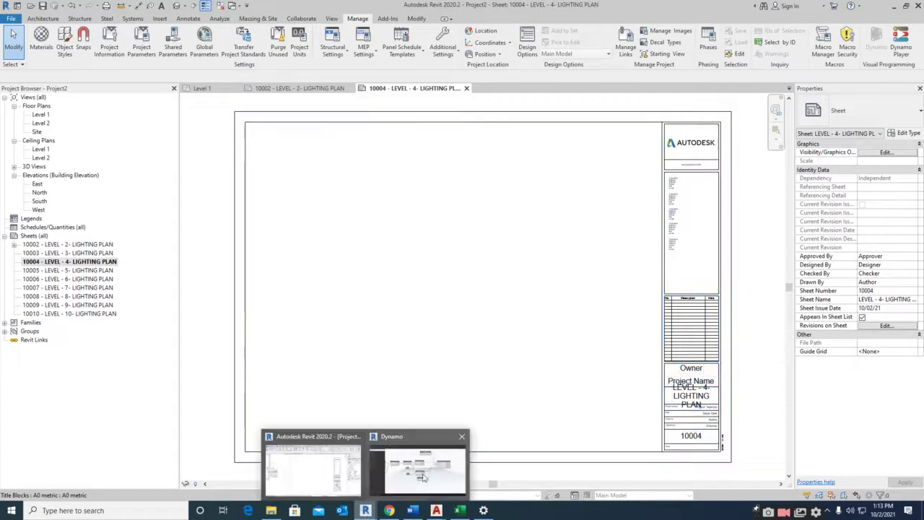
- Delete the Views node, rerun the graph, and delete sheet 10004 in Revit
left_click(428, 463)
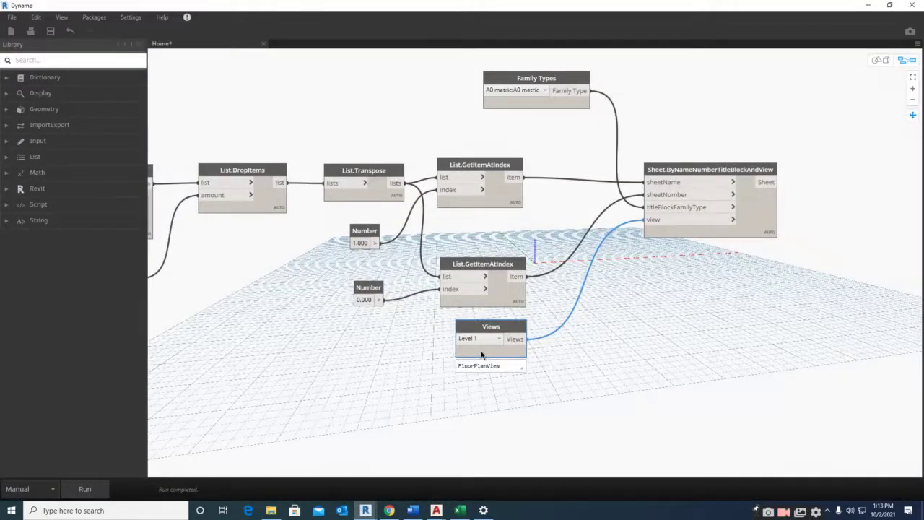
key("Delete")
left_click(102, 489)
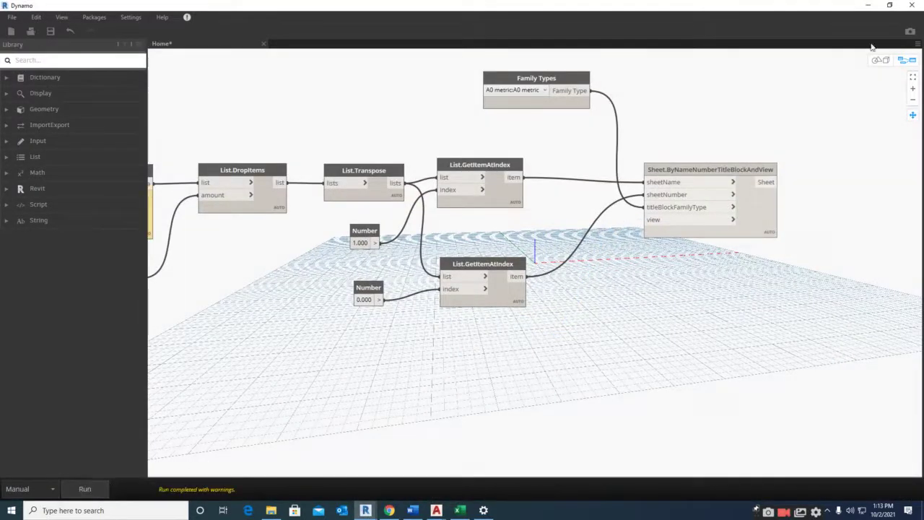
left_click(867, 5)
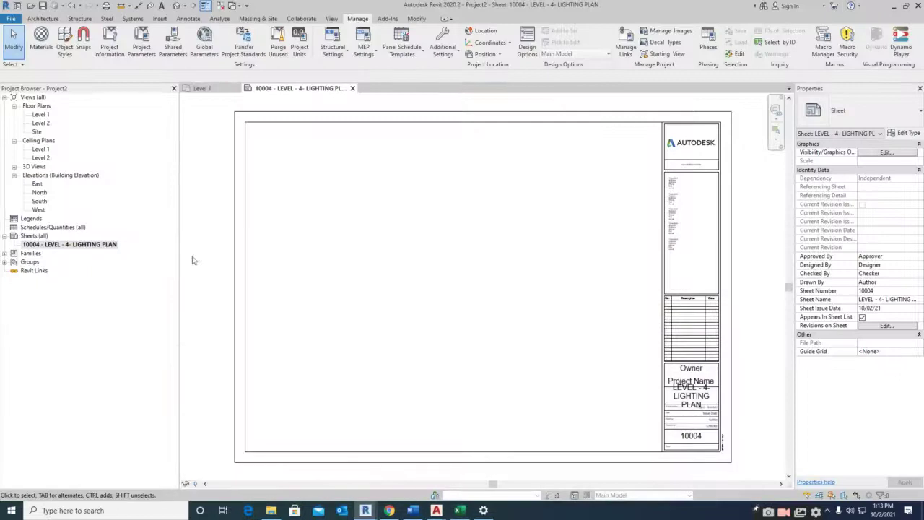
right_click(58, 247)
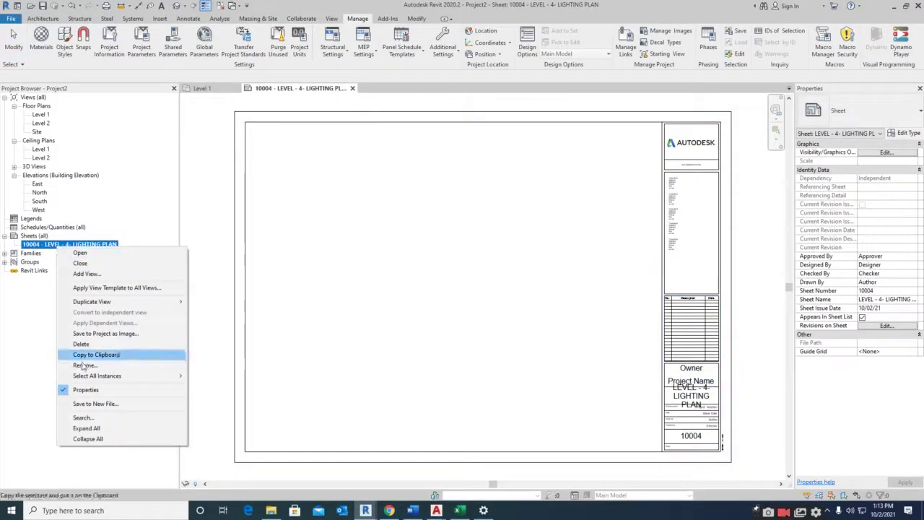
left_click(81, 343)
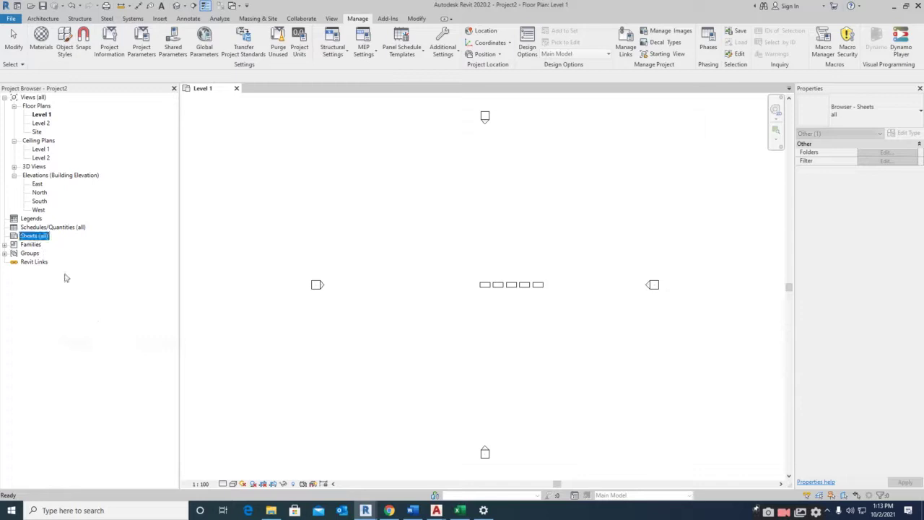
- Add a Views node set to Level 1 and wire it into the sheet's view input
mouse_move(365, 510)
left_click(433, 462)
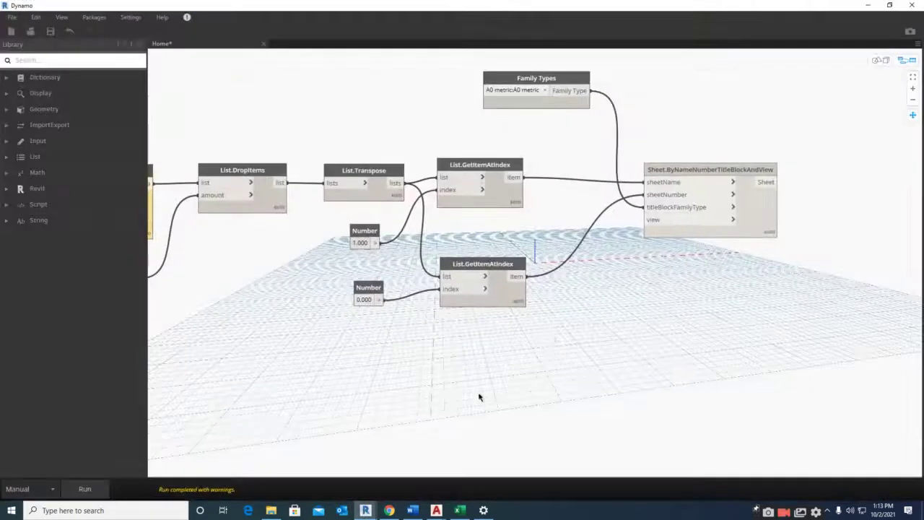
right_click(551, 337)
type("vi")
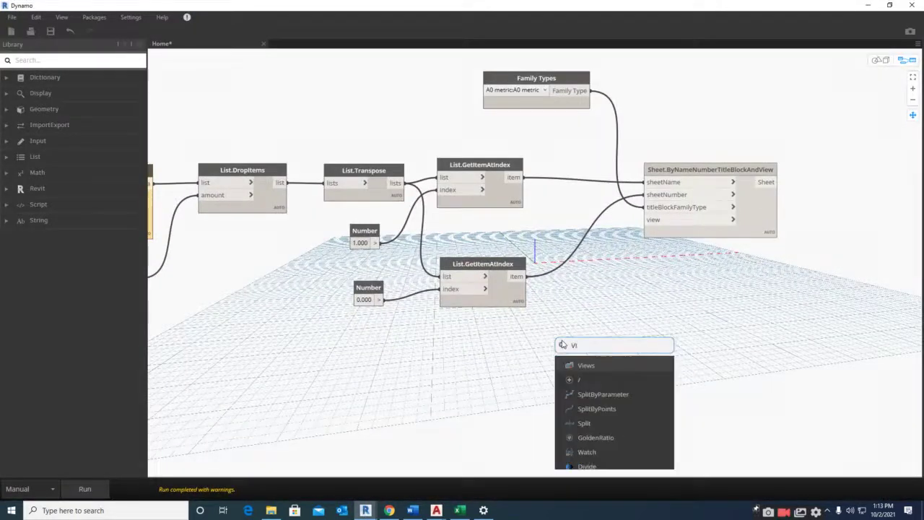
type("ews")
left_click(576, 374)
left_click(633, 388)
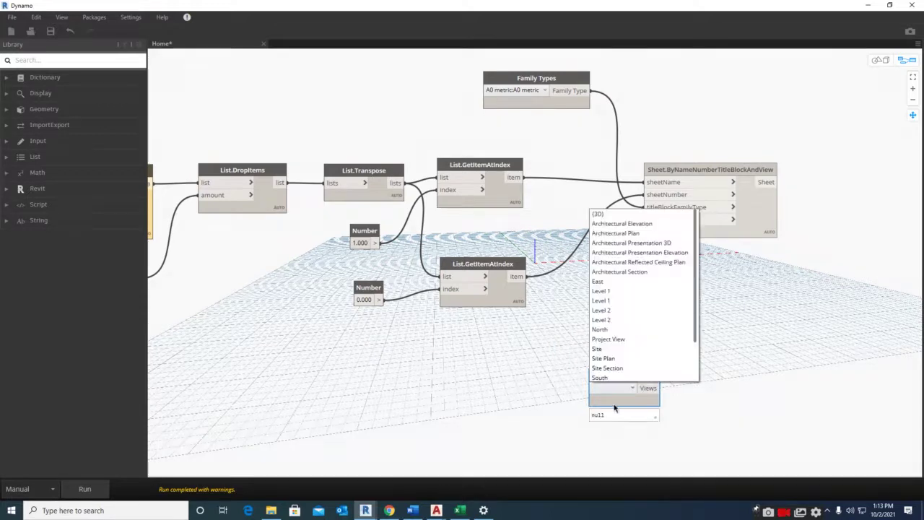
left_click(619, 262)
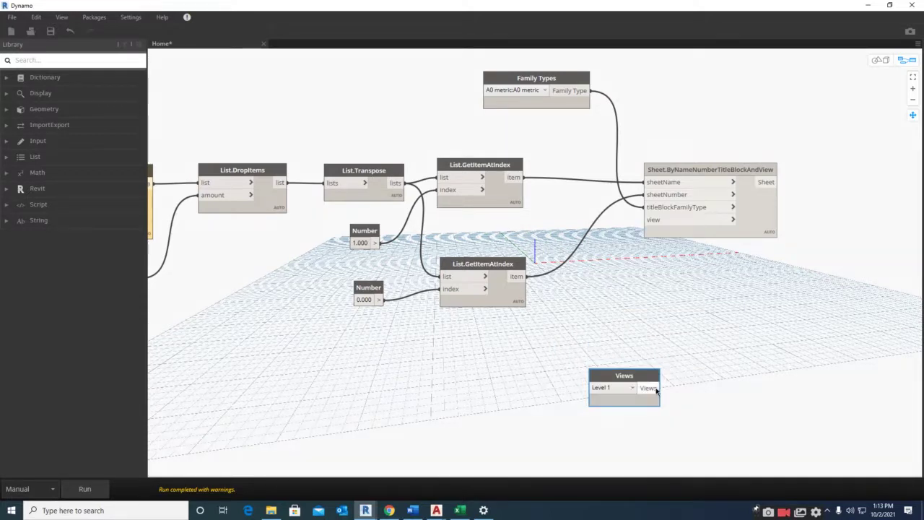
left_click_drag(659, 387, 649, 220)
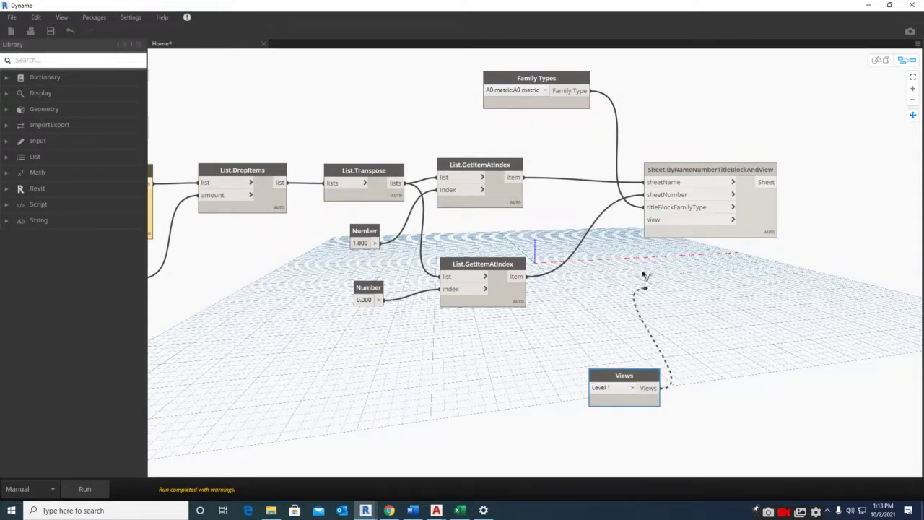
- Rerun the graph and check sheets 10002–10010 in Revit's sheet list
left_click(85, 493)
left_click(869, 9)
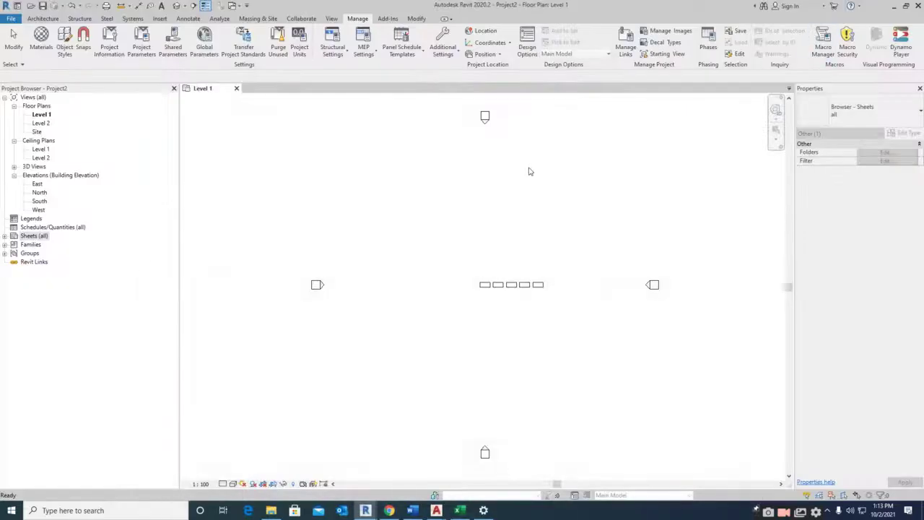
left_click(5, 236)
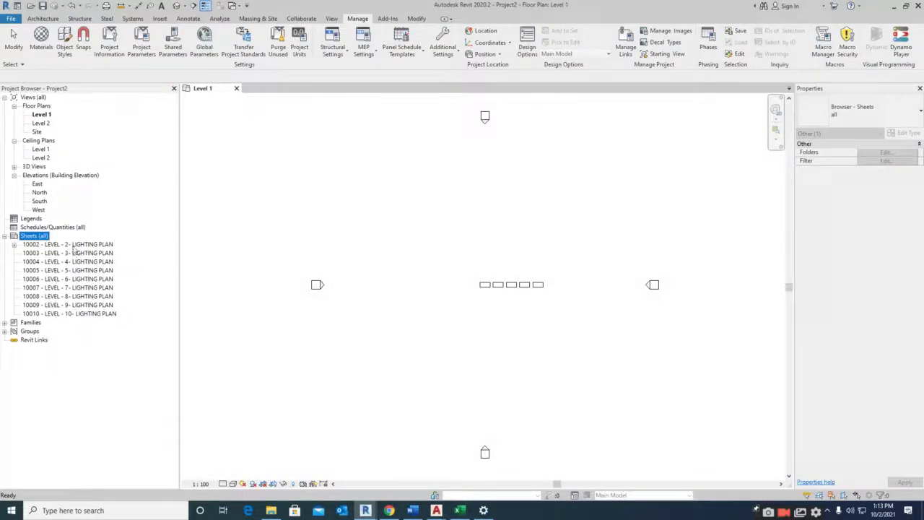